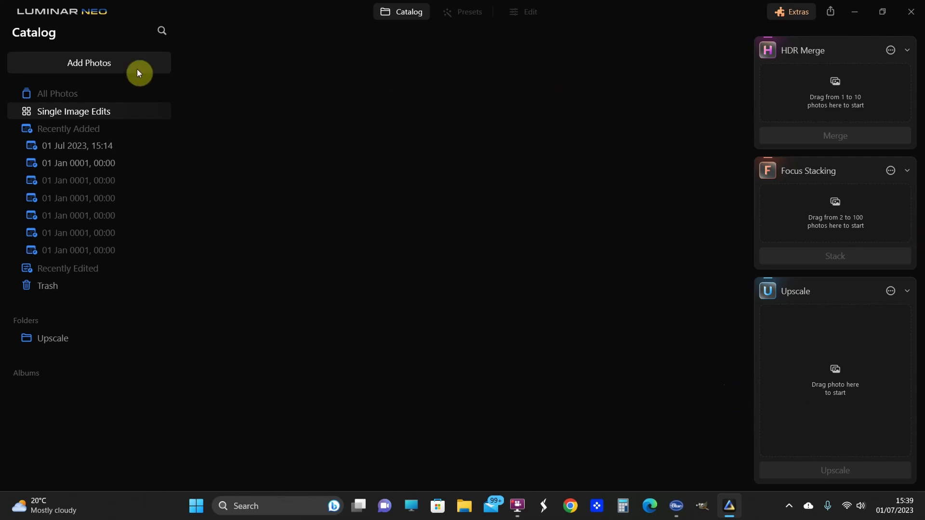
# Step: Import the single image 'Moon 100p before edit' from the Desktop into the catalog
pyautogui.click(92, 65)
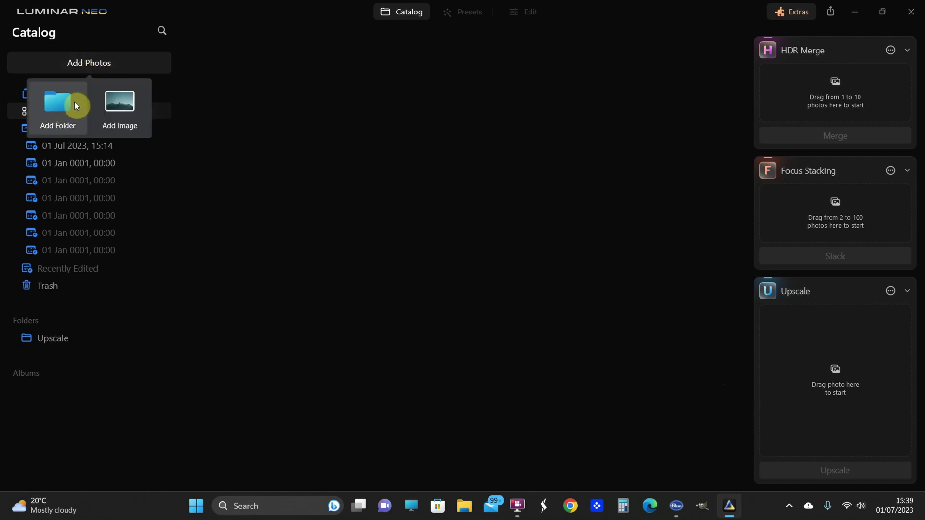
pyautogui.click(120, 105)
pyautogui.scroll(-2, 166, 278)
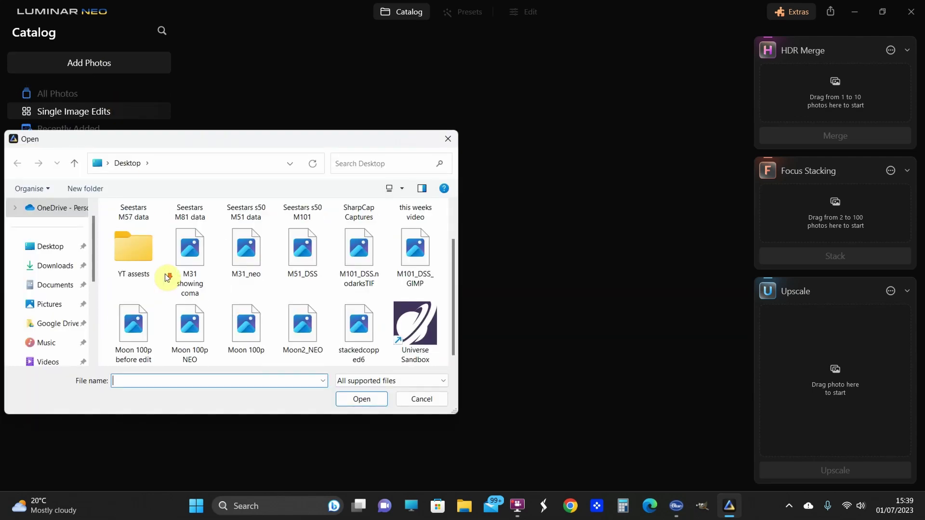
pyautogui.doubleClick(141, 329)
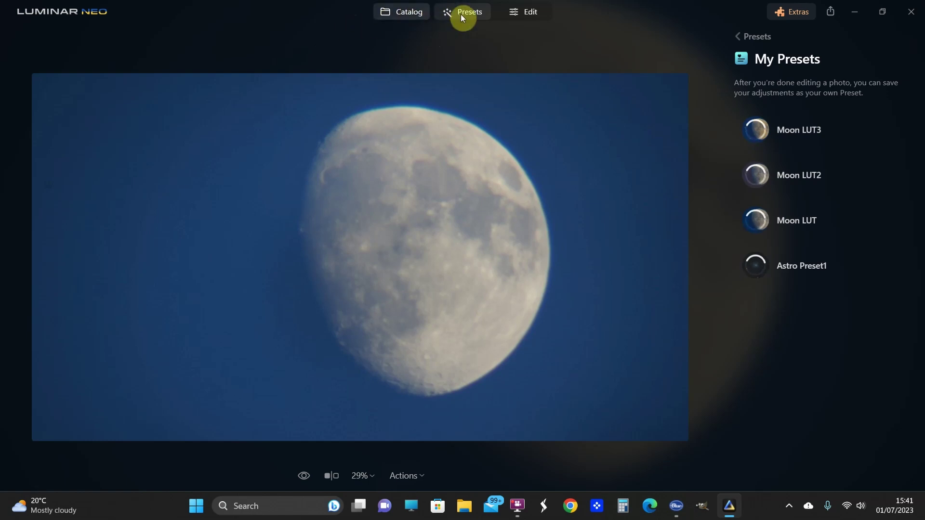
pyautogui.click(404, 14)
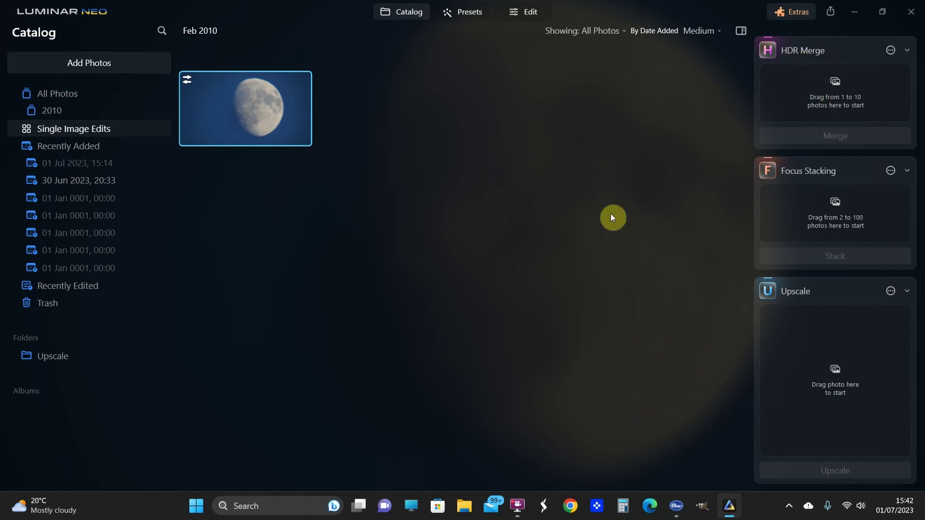
# Step: Move the moon photo from the Presets view into the Edit view
pyautogui.click(461, 12)
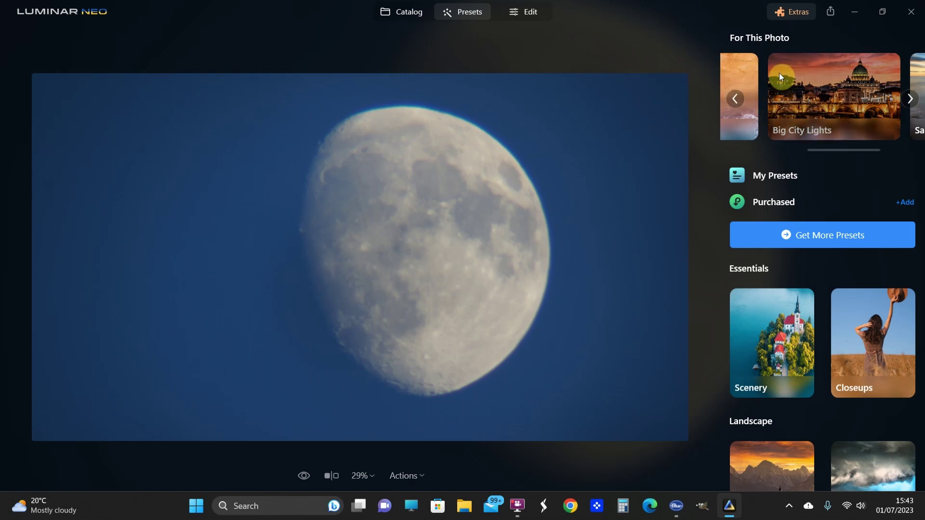
pyautogui.click(530, 11)
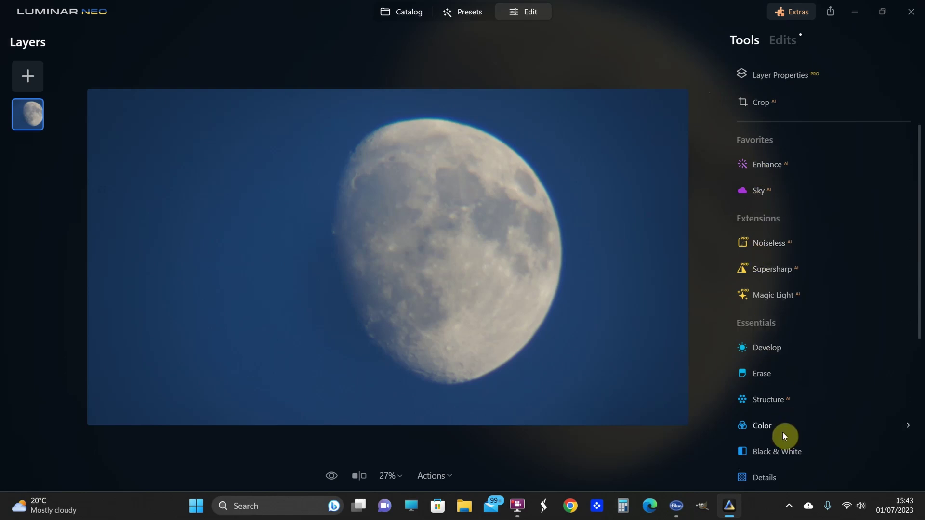
# Step: Boost Enhance AI's Accent to 56, then discard that edit so Accent returns to 0
pyautogui.click(758, 169)
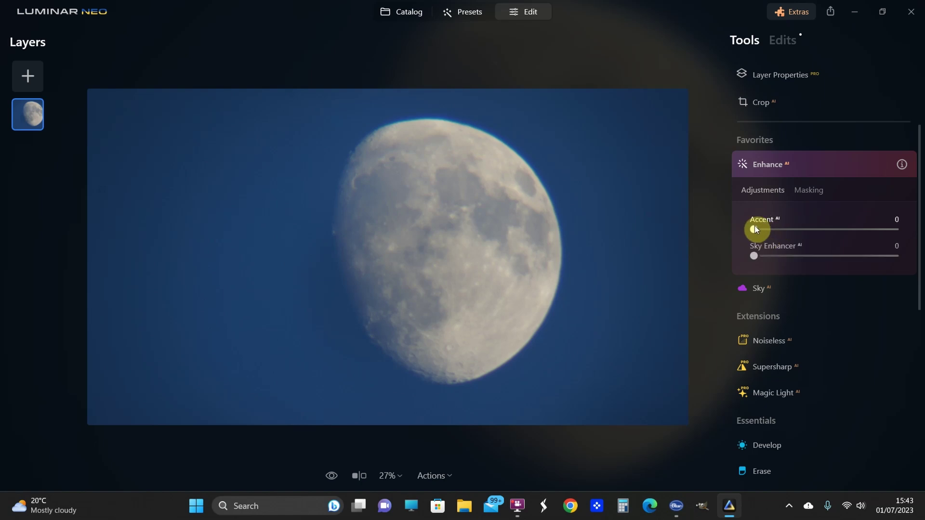
pyautogui.moveTo(755, 229); pyautogui.dragTo(832, 229)
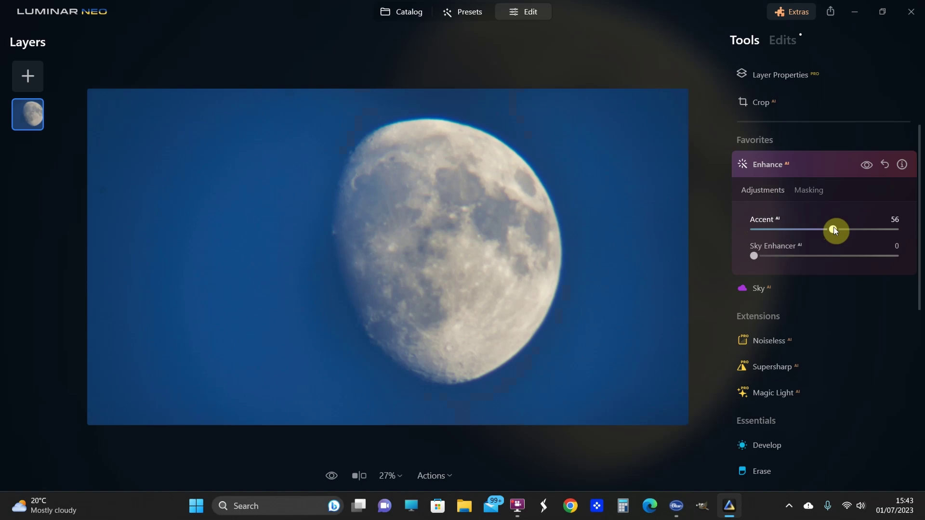
pyautogui.click(780, 41)
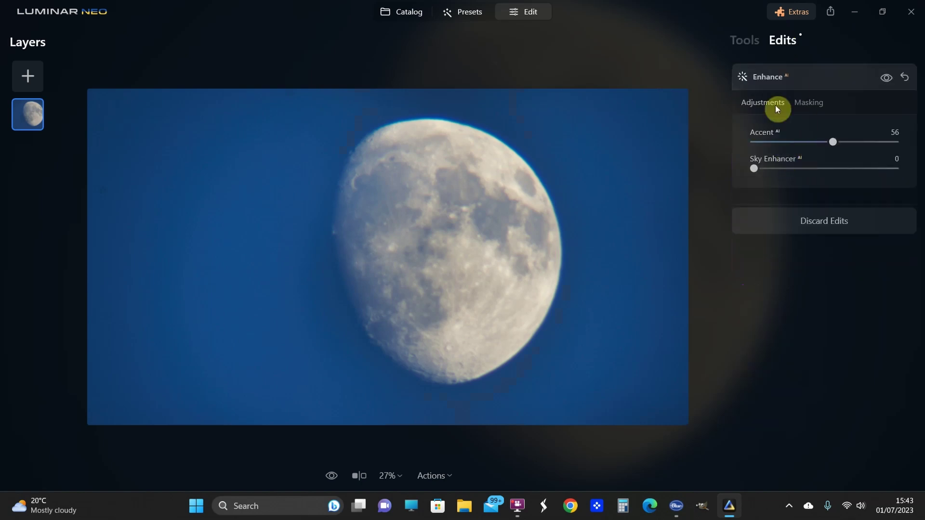
pyautogui.click(745, 41)
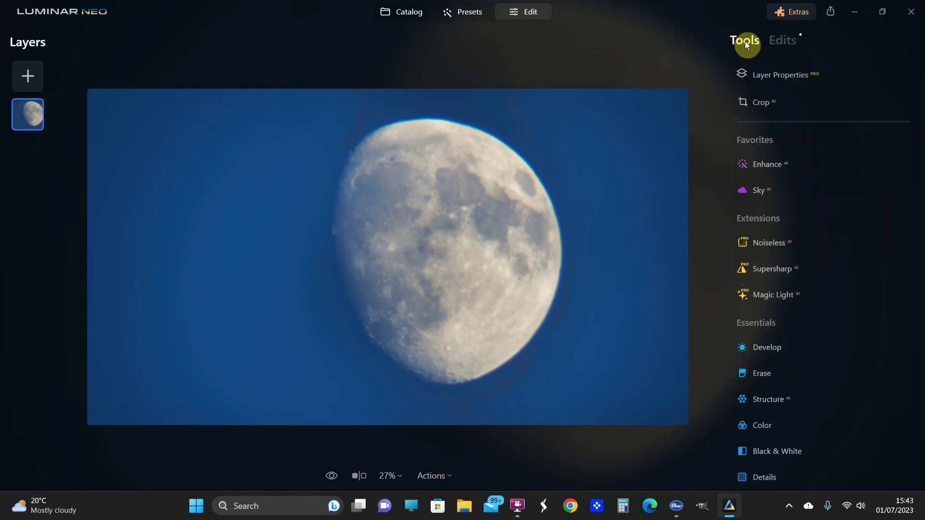
pyautogui.click(770, 41)
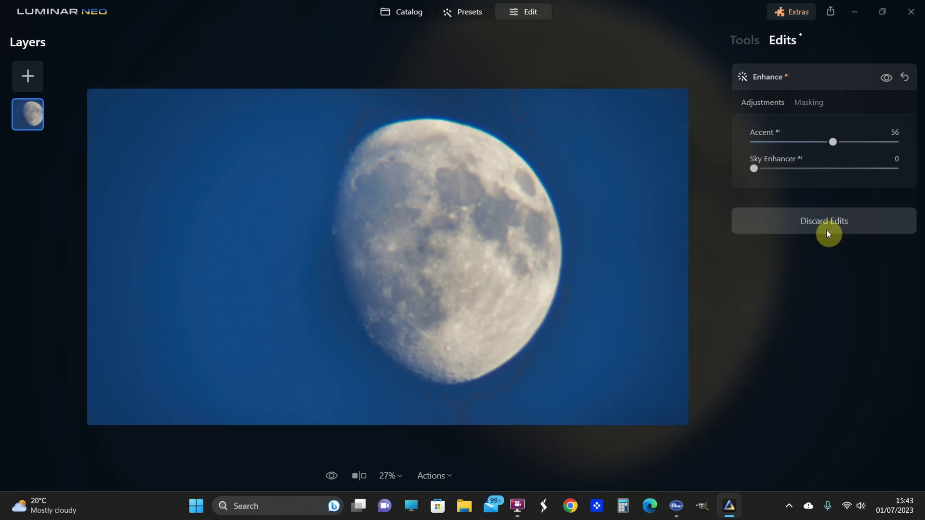
pyautogui.click(749, 40)
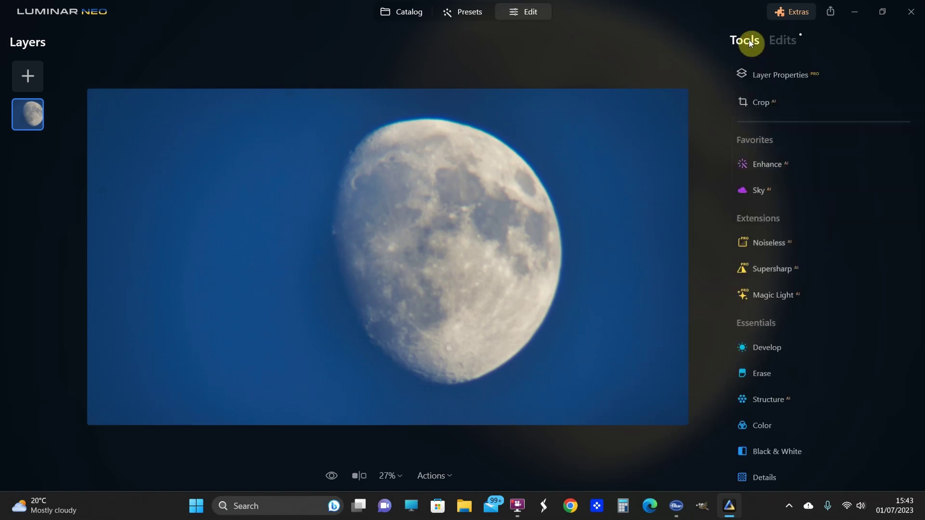
pyautogui.click(766, 164)
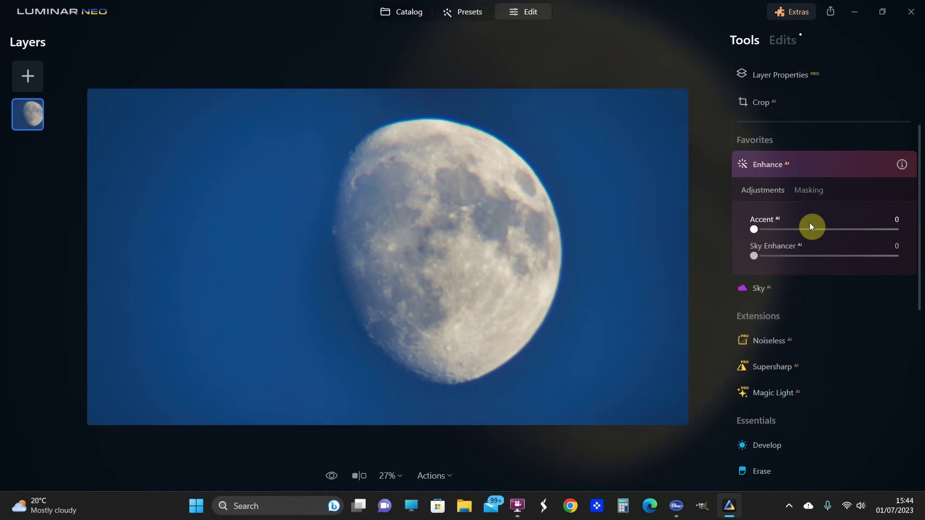
# Step: Mask the Enhance AI adjustment to the sky around the moon with Mask AI's Sky
pyautogui.click(808, 189)
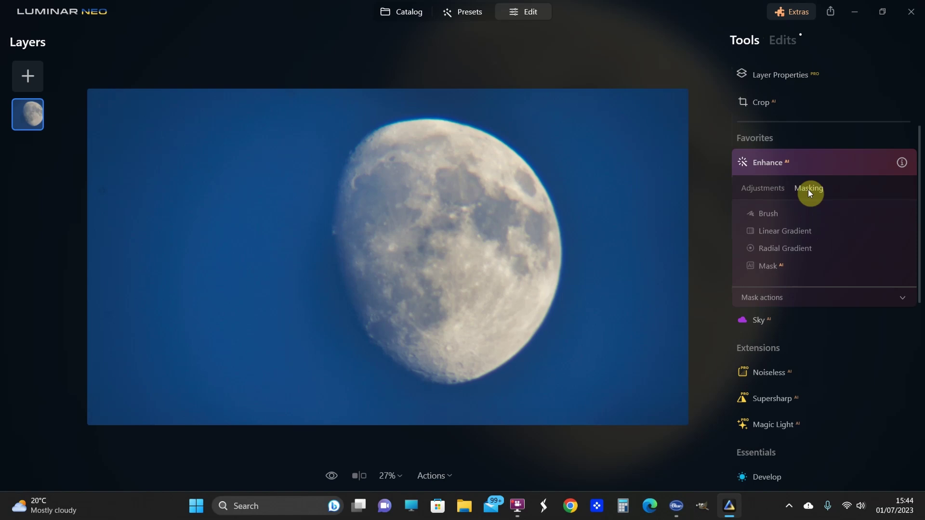
pyautogui.click(763, 215)
pyautogui.moveTo(639, 172)
pyautogui.mouseDown()
pyautogui.moveTo(634, 215)
pyautogui.moveTo(655, 199)
pyautogui.moveTo(647, 227)
pyautogui.mouseUp()
pyautogui.click(751, 214)
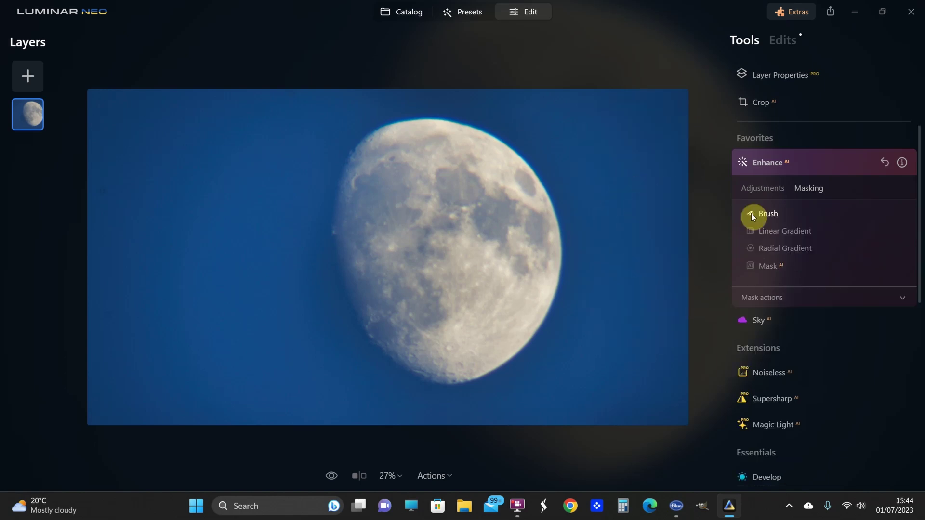
pyautogui.click(768, 270)
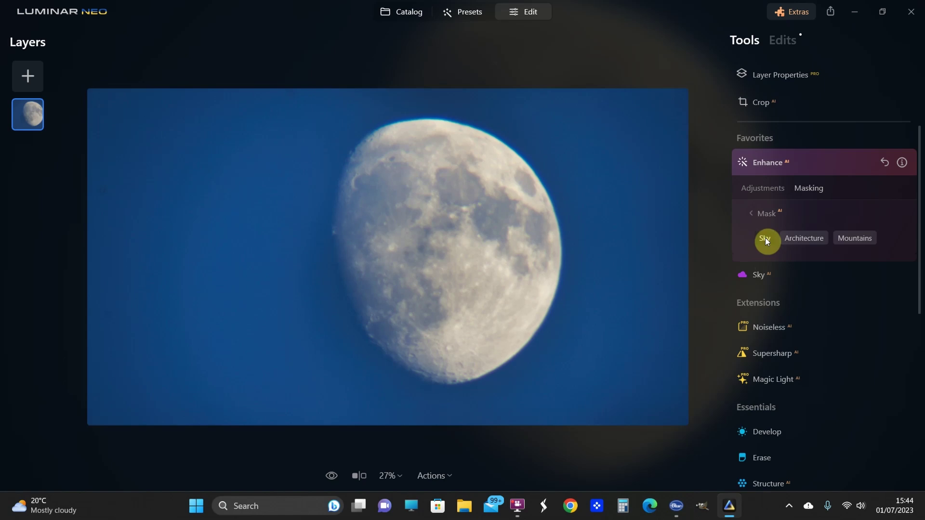
pyautogui.click(765, 238)
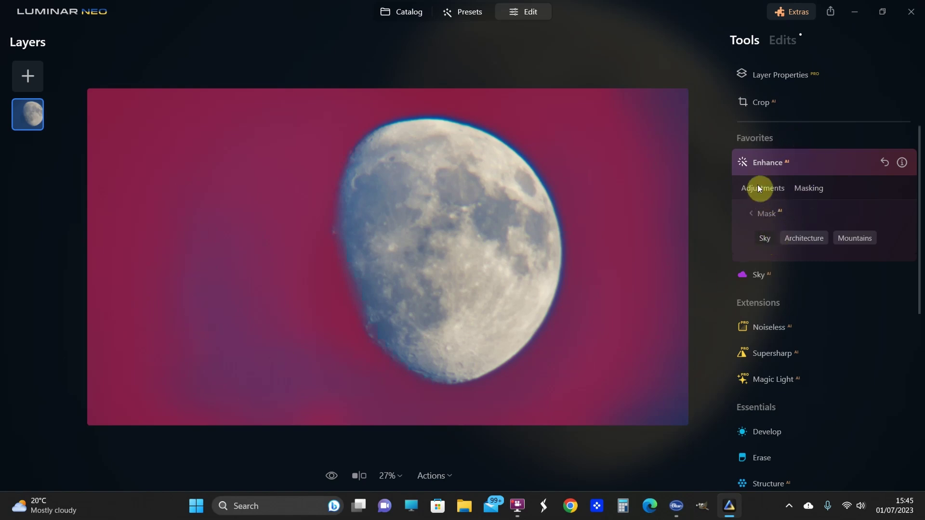
# Step: Refine the sky mask with the brush, erasing and repainting along the right and bottom edges
pyautogui.click(751, 215)
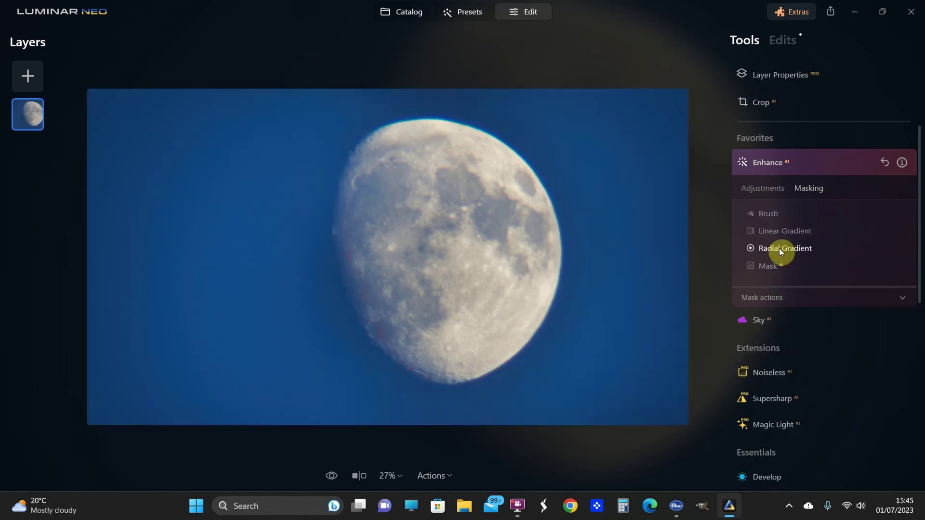
pyautogui.click(767, 214)
pyautogui.moveTo(640, 107); pyautogui.dragTo(658, 283)
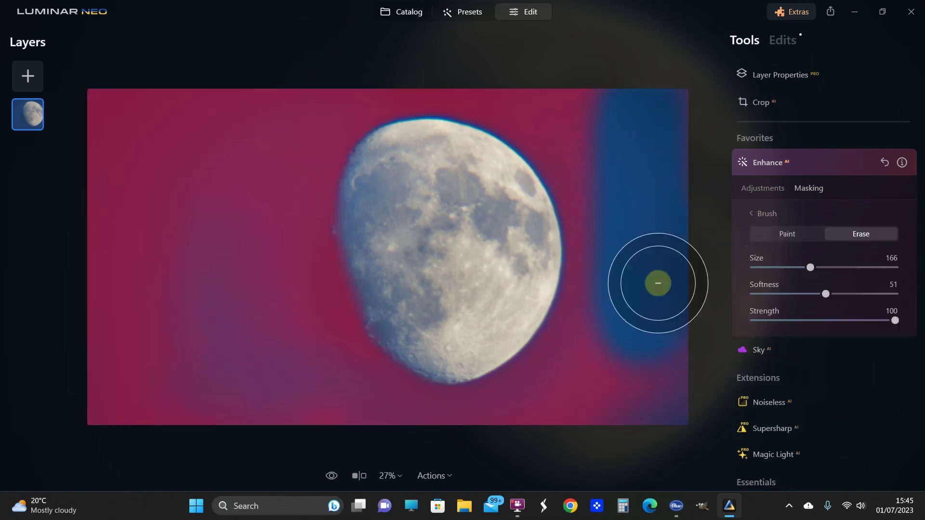
pyautogui.click(774, 234)
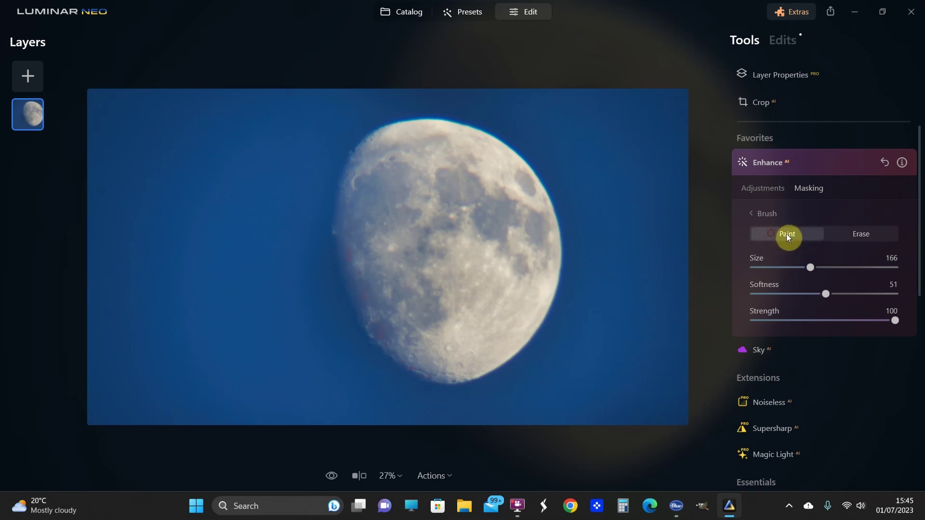
pyautogui.moveTo(669, 296)
pyautogui.mouseDown()
pyautogui.moveTo(630, 82)
pyautogui.moveTo(640, 254)
pyautogui.mouseUp()
pyautogui.moveTo(259, 239)
pyautogui.mouseDown()
pyautogui.moveTo(220, 388)
pyautogui.moveTo(310, 421)
pyautogui.moveTo(365, 413)
pyautogui.mouseUp()
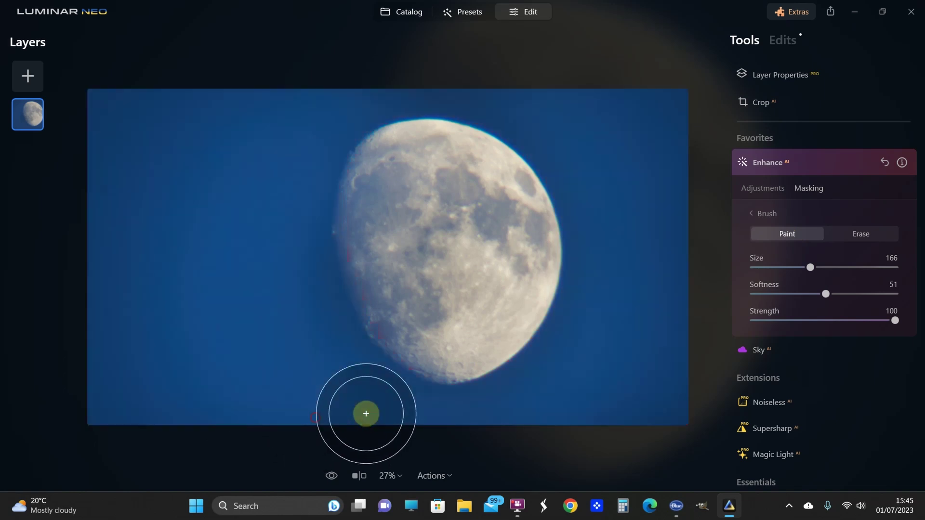
# Step: Raise Enhance AI's Sky Enhancer to 61 on the masked sky
pyautogui.click(757, 191)
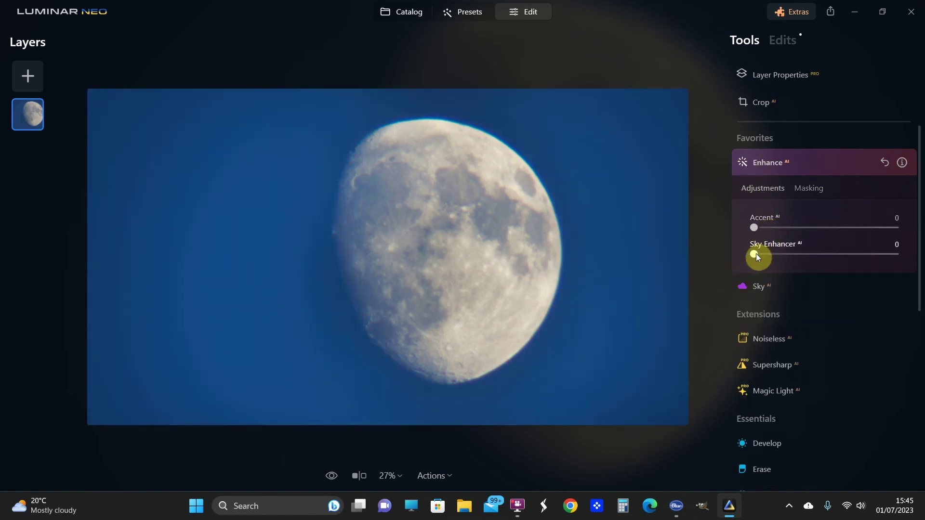
pyautogui.moveTo(756, 254); pyautogui.dragTo(777, 266)
pyautogui.moveTo(849, 258)
pyautogui.mouseDown()
pyautogui.moveTo(764, 261)
pyautogui.moveTo(842, 261)
pyautogui.mouseUp()
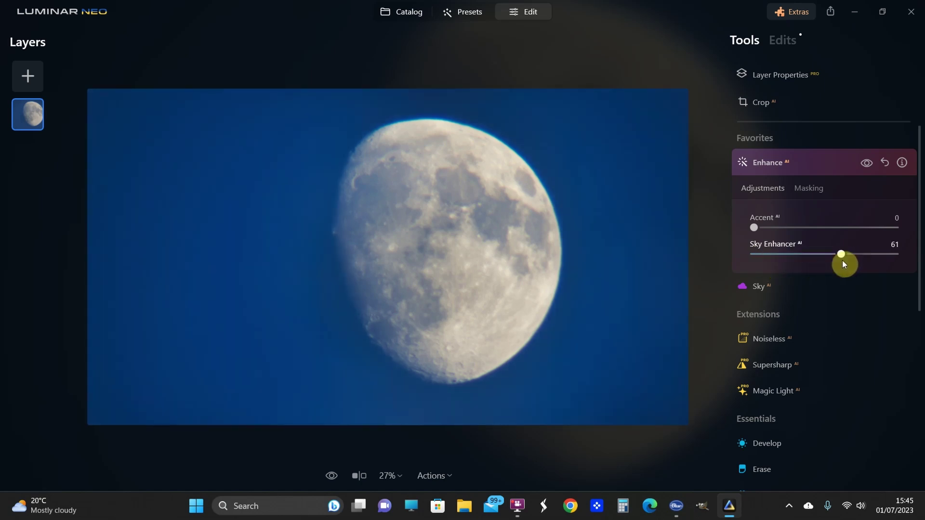
pyautogui.click(804, 158)
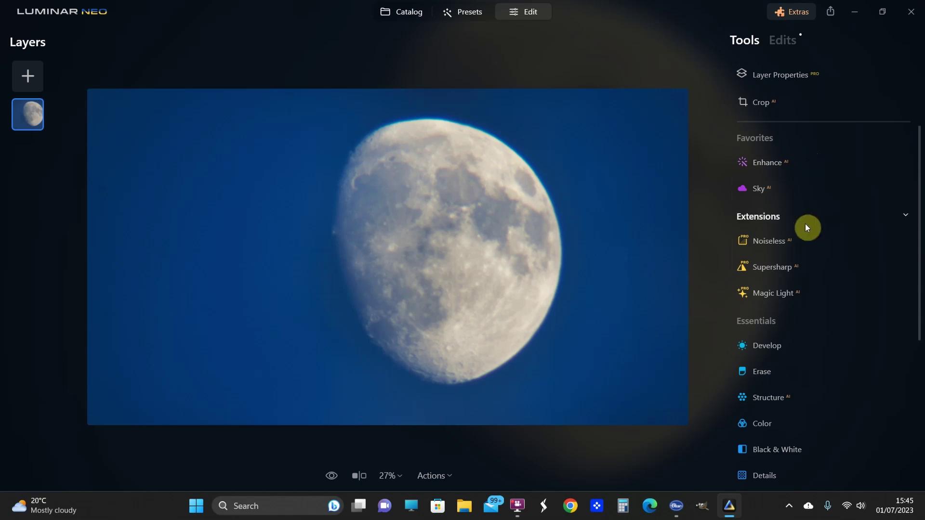
# Step: Apply Noiseless AI at Low and toggle its visibility to compare the denoise
pyautogui.click(760, 239)
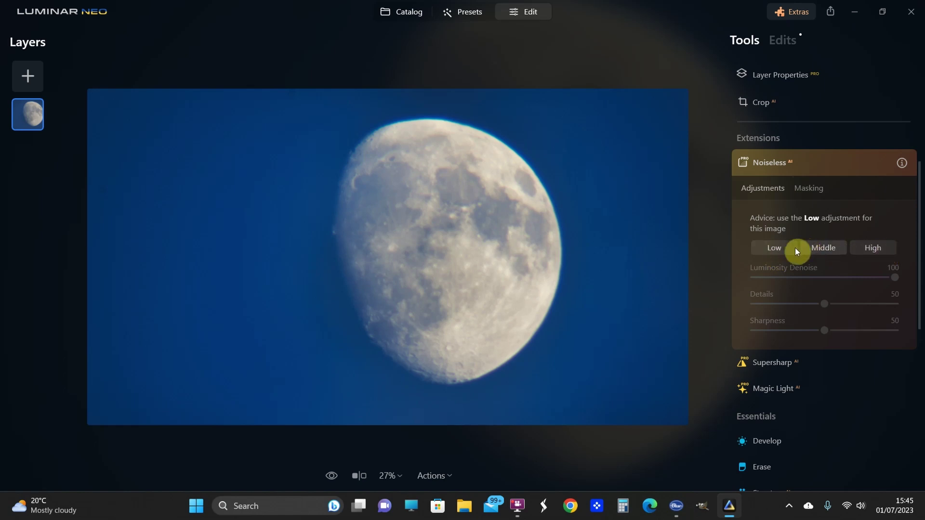
pyautogui.click(769, 253)
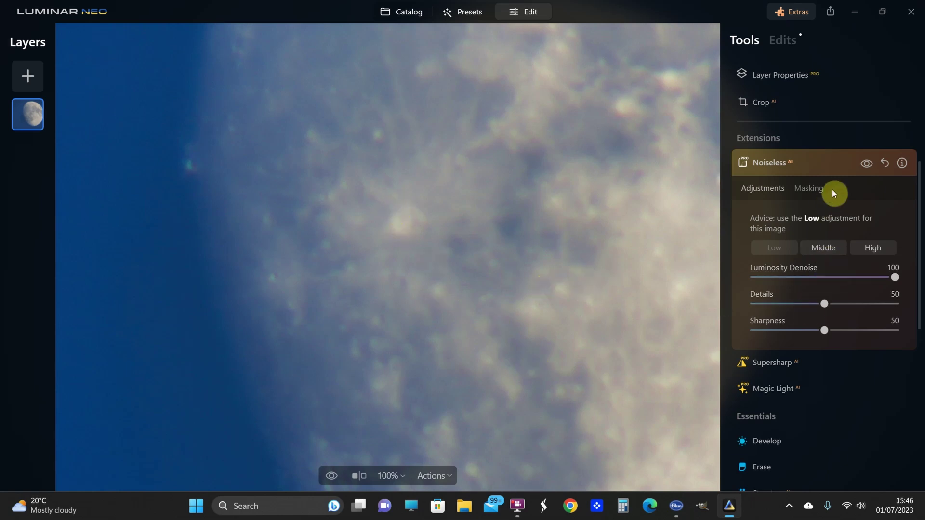
pyautogui.click(863, 162)
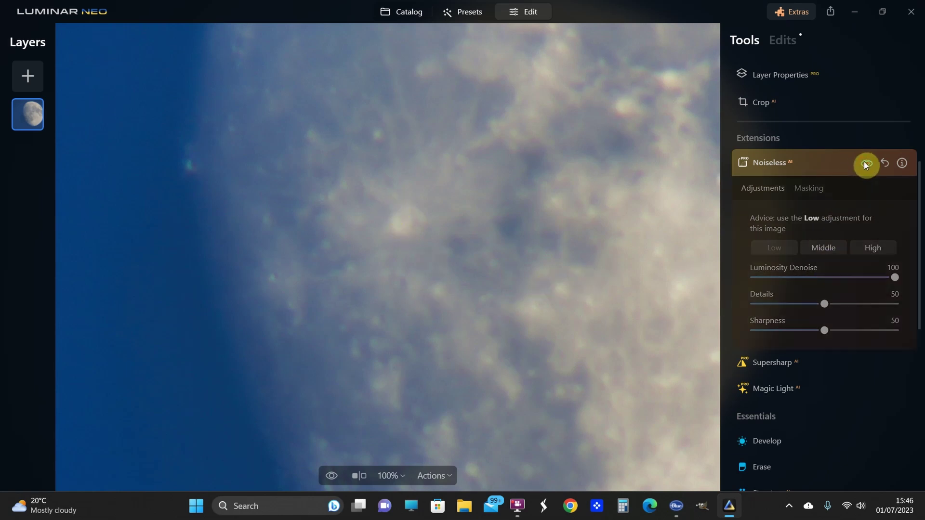
pyautogui.click(864, 164)
pyautogui.click(865, 164)
pyautogui.click(866, 164)
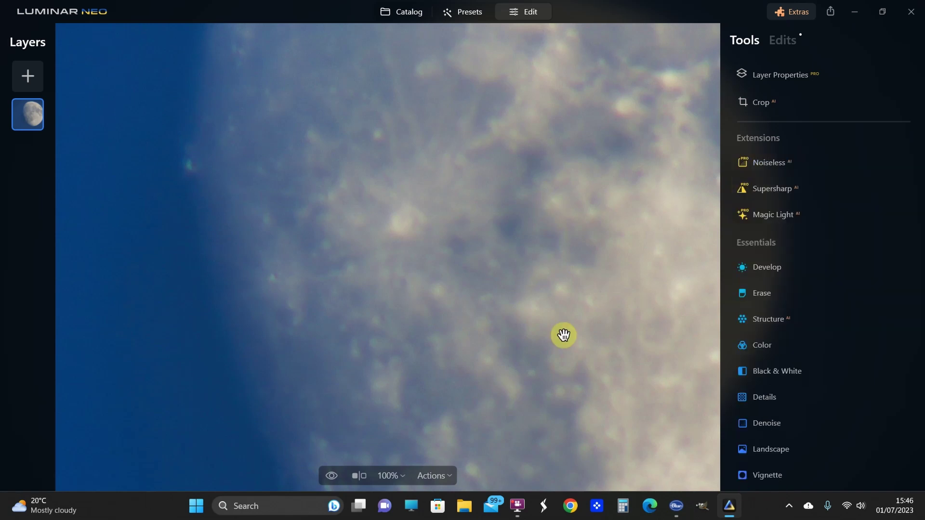
# Step: Zoom to fit and to 50%, then preview the original against the edited photo
pyautogui.click(401, 476)
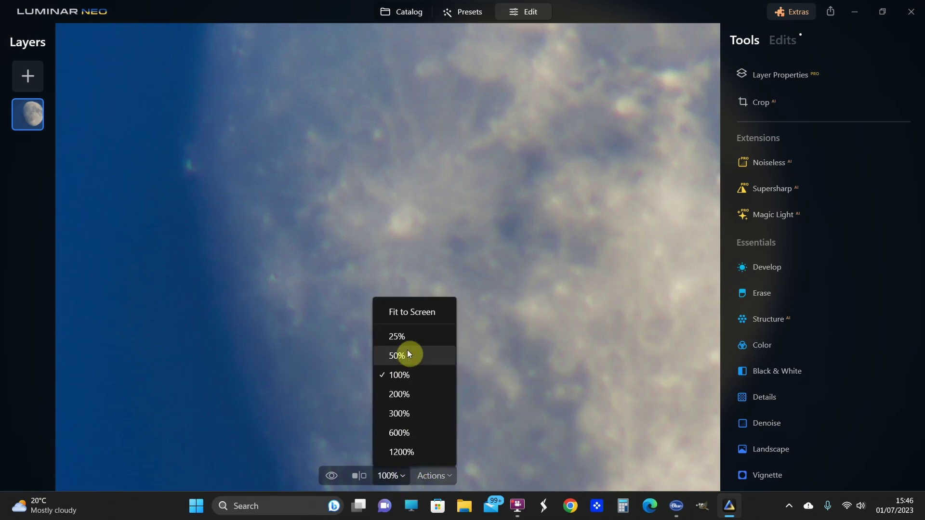
pyautogui.click(400, 312)
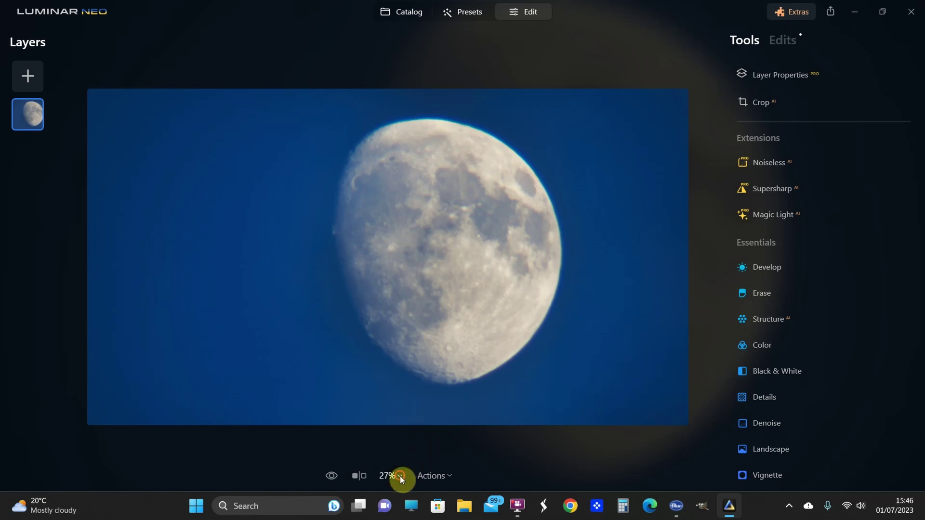
pyautogui.click(399, 476)
pyautogui.click(400, 353)
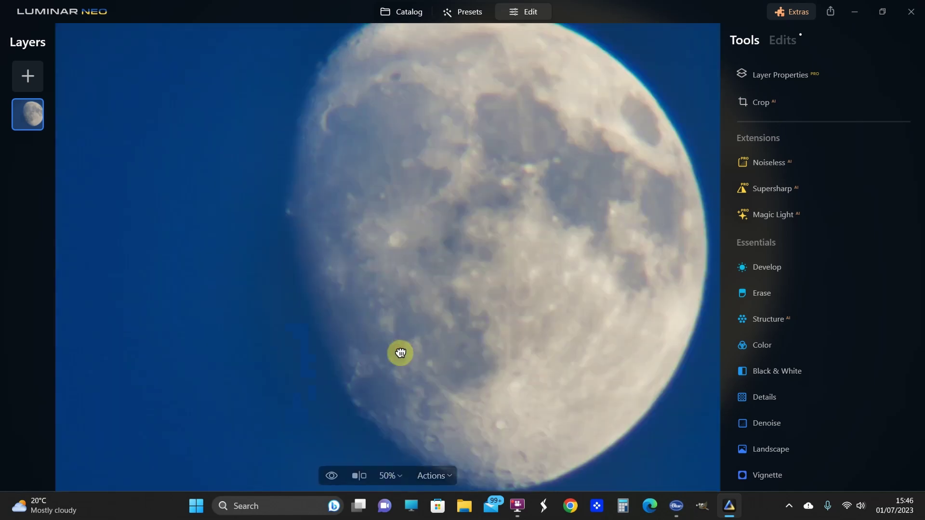
pyautogui.click(364, 477)
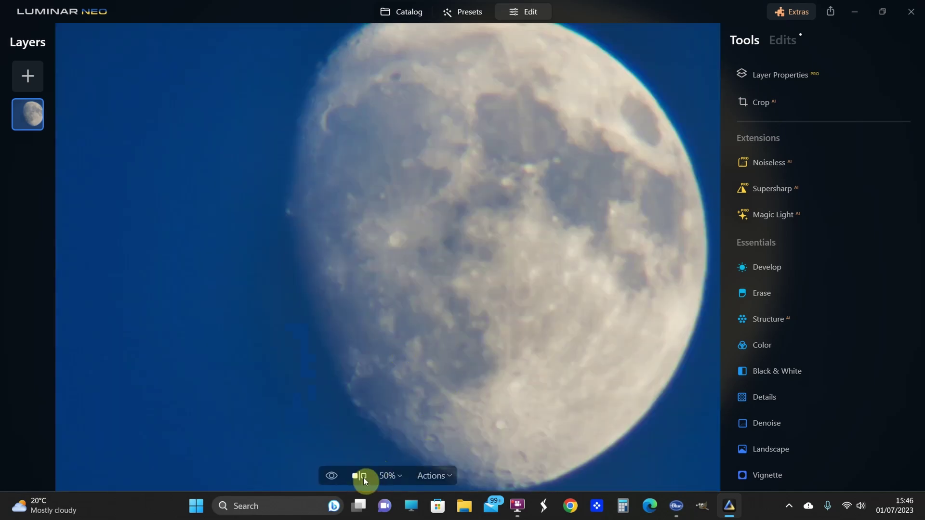
pyautogui.click(336, 476)
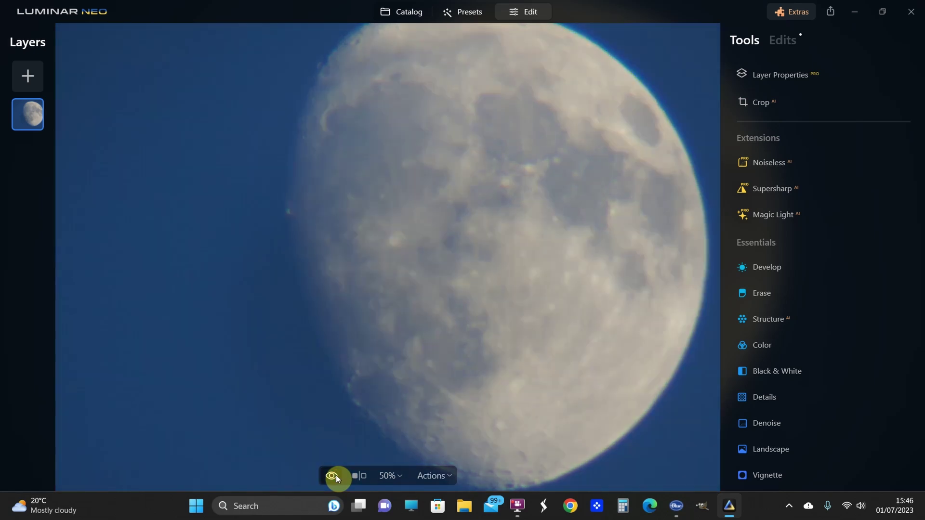
pyautogui.click(336, 475)
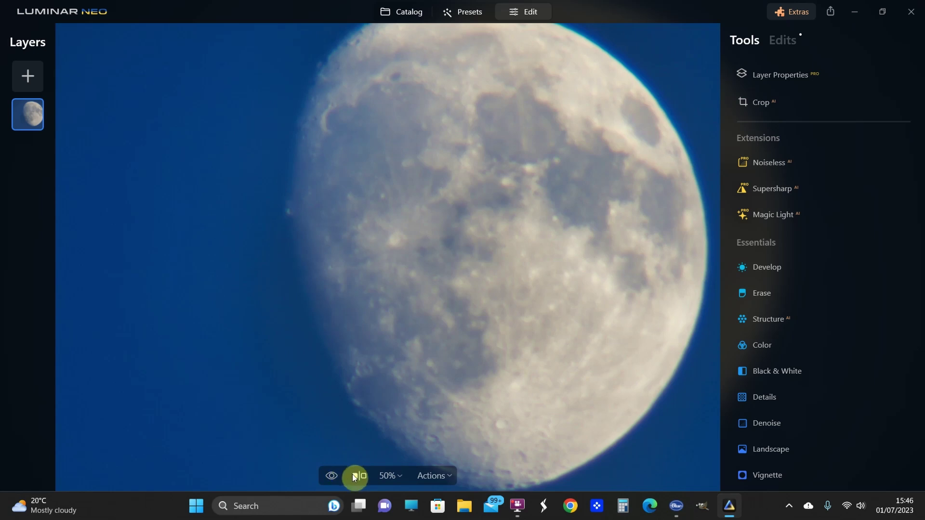
# Step: Sweep the before/after split across the moon, fit the photo in view, and end the comparison
pyautogui.click(353, 475)
pyautogui.moveTo(124, 263); pyautogui.dragTo(5, 212)
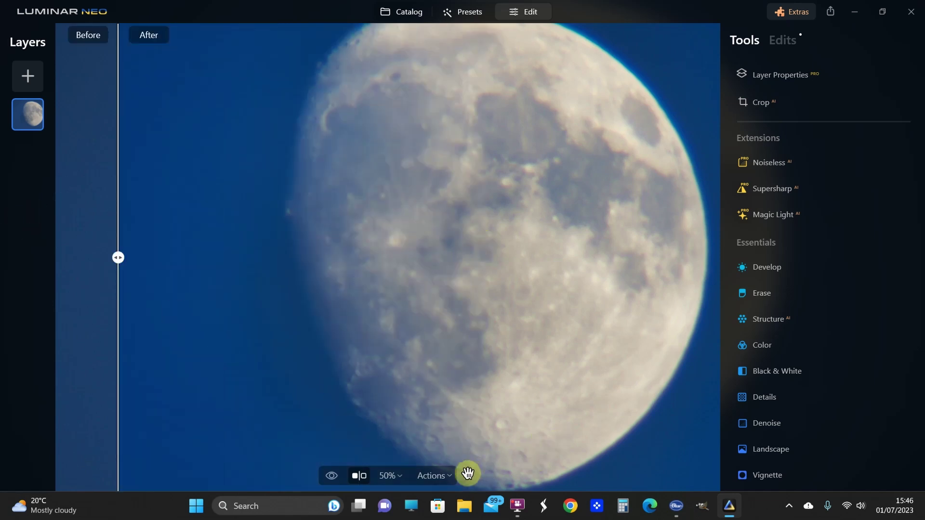
pyautogui.click(439, 477)
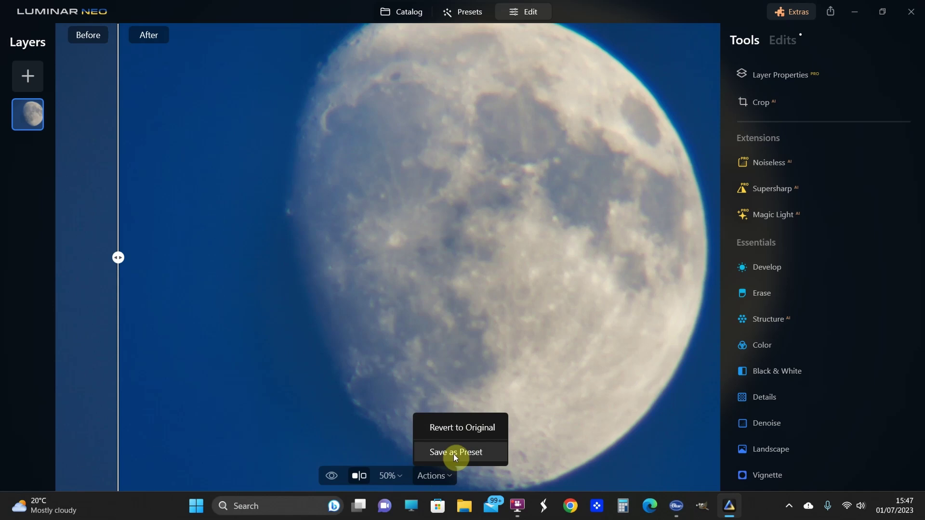
pyautogui.click(277, 389)
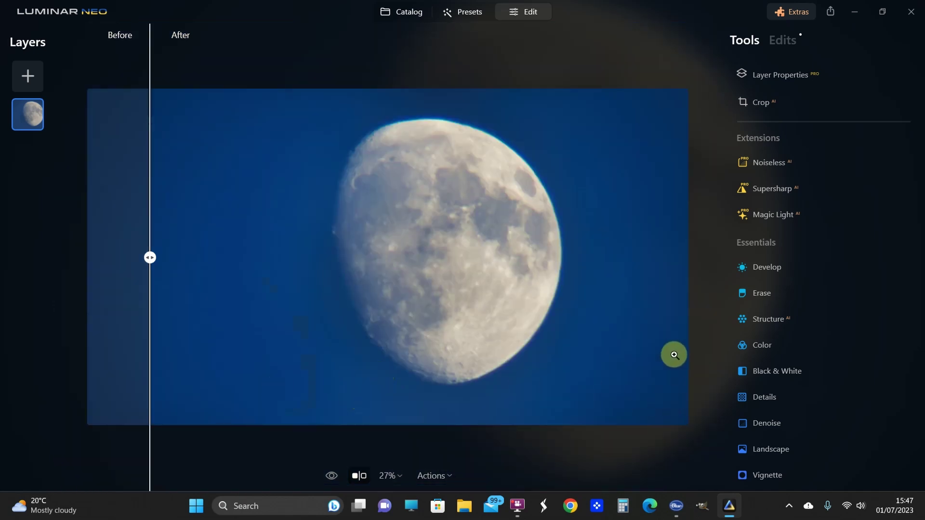
pyautogui.click(357, 479)
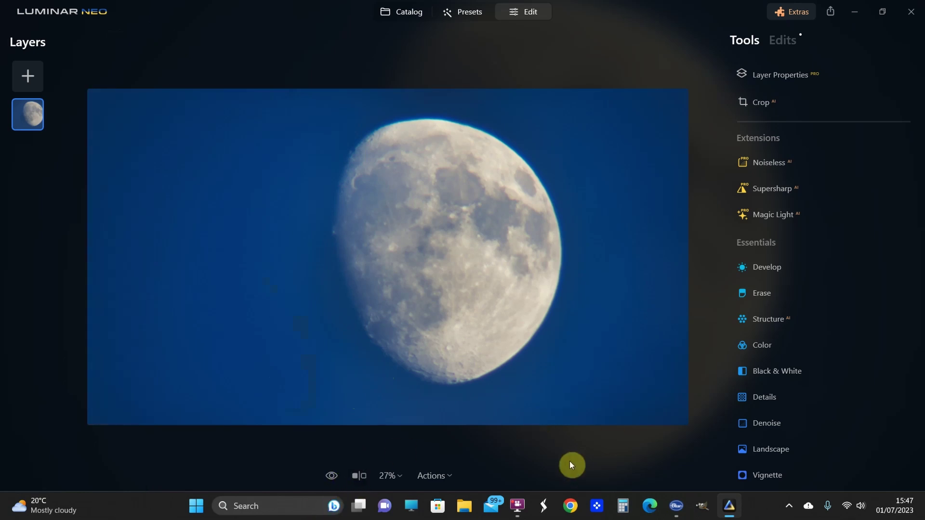
# Step: Expand Supersharp AI in Universal mode and zoom the photo to 50%
pyautogui.click(763, 192)
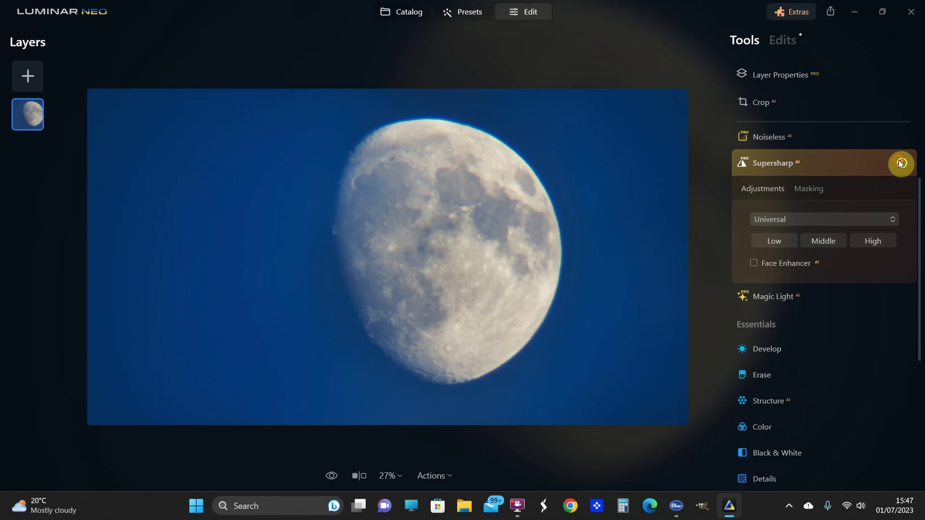
pyautogui.moveTo(898, 162)
pyautogui.click(397, 476)
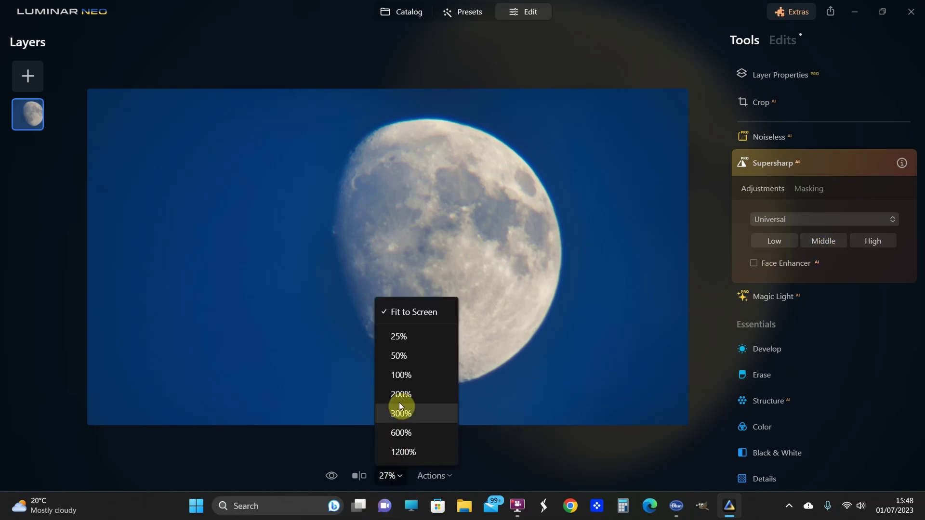
pyautogui.click(403, 356)
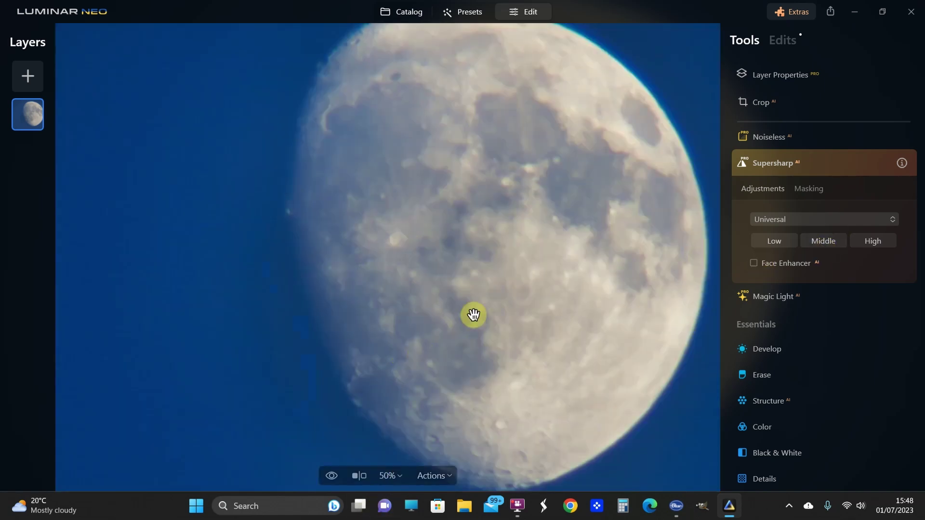
# Step: Centre the moon in view and apply Supersharp at Middle strength
pyautogui.moveTo(516, 297); pyautogui.dragTo(483, 281)
pyautogui.moveTo(613, 276); pyautogui.dragTo(543, 277)
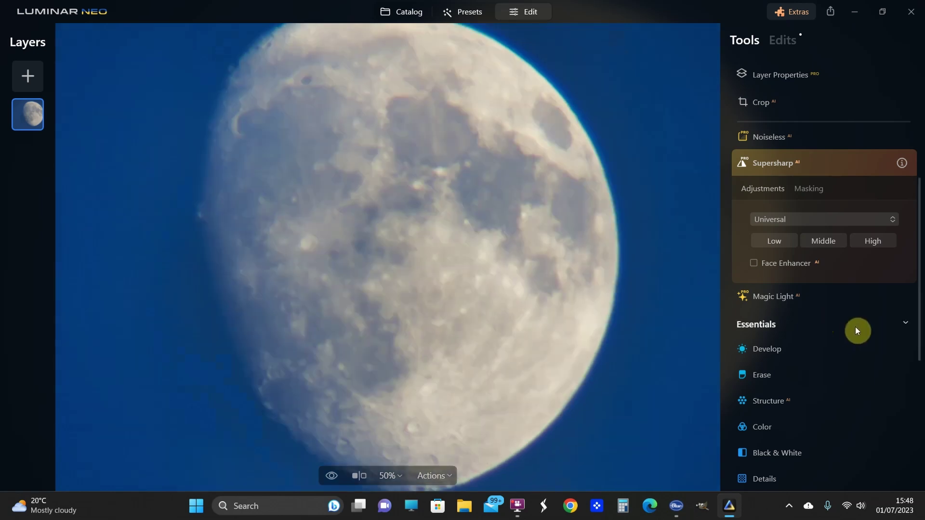
pyautogui.click(820, 242)
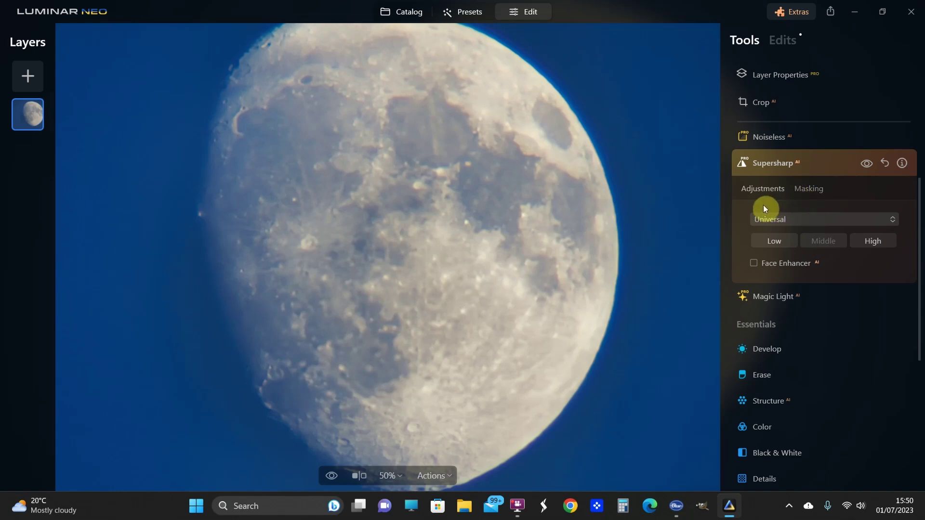
# Step: Compare sharpened and original moon in split view at 25% zoom, then collapse Supersharp
pyautogui.click(357, 475)
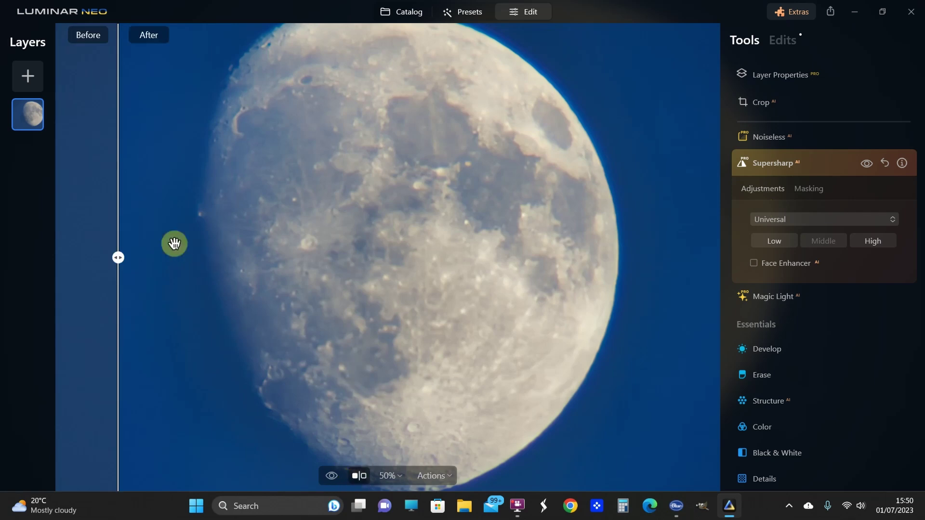
pyautogui.moveTo(106, 260); pyautogui.dragTo(1, 200)
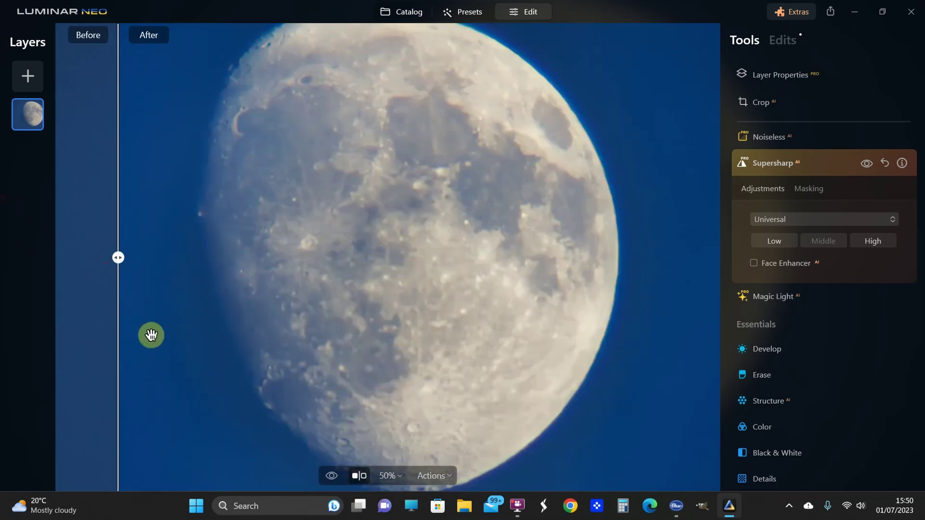
pyautogui.click(402, 476)
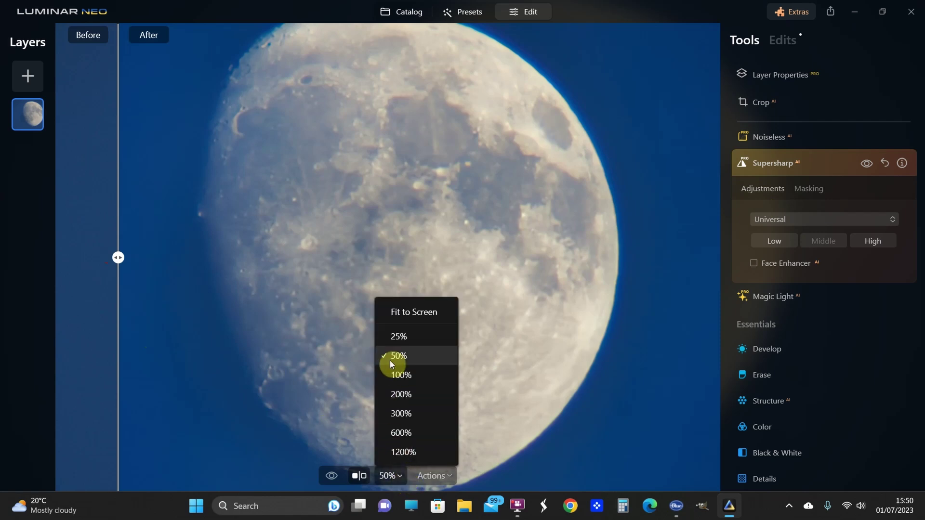
pyautogui.click(397, 338)
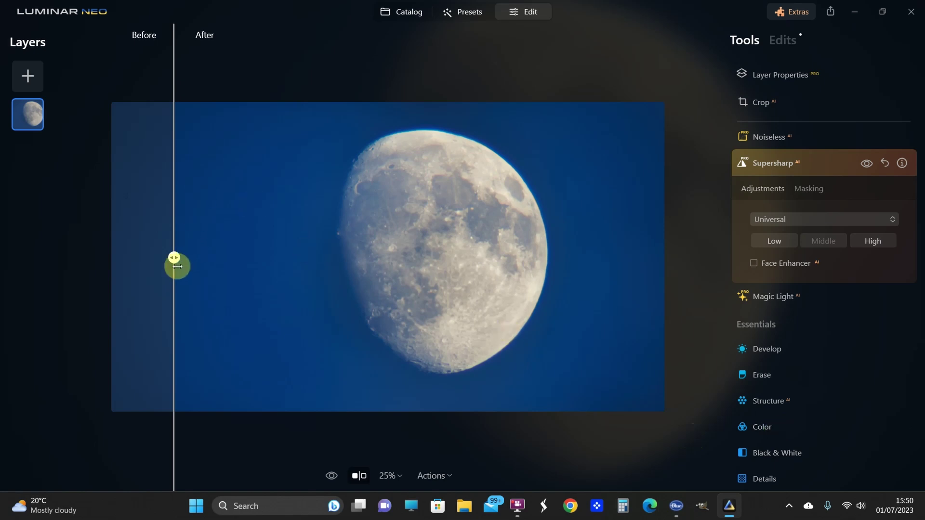
pyautogui.moveTo(175, 260); pyautogui.dragTo(488, 222)
pyautogui.moveTo(116, 214); pyautogui.dragTo(118, 215)
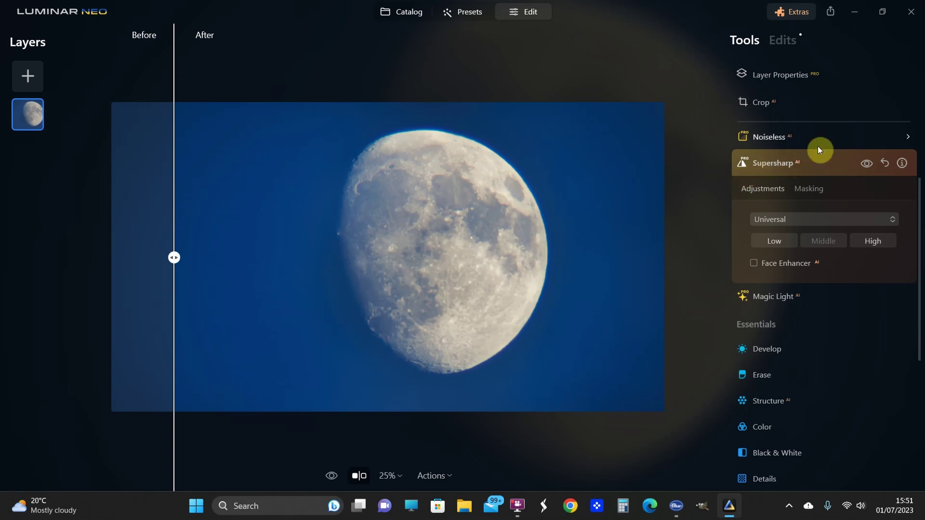
pyautogui.click(814, 161)
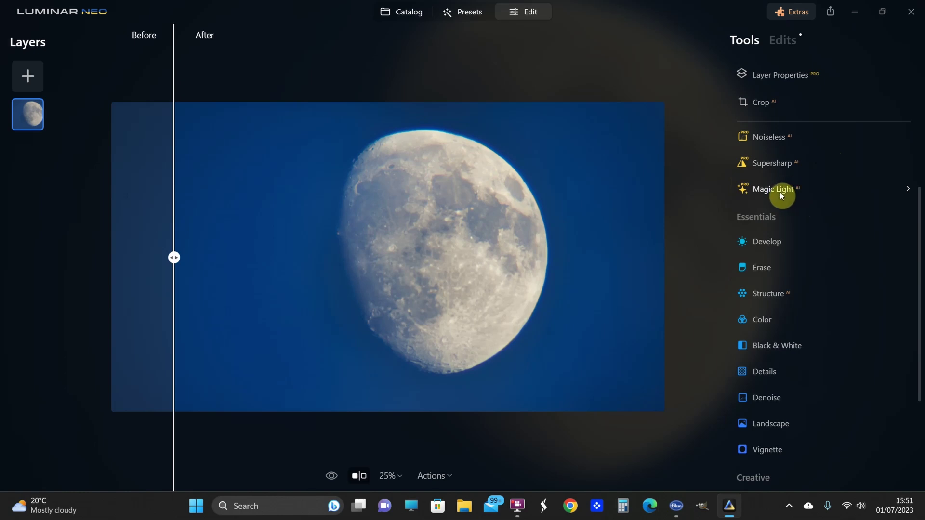
# Step: Crop the moon photo at Original ratio to about 4078 × 2288 pixels and apply it
pyautogui.click(759, 103)
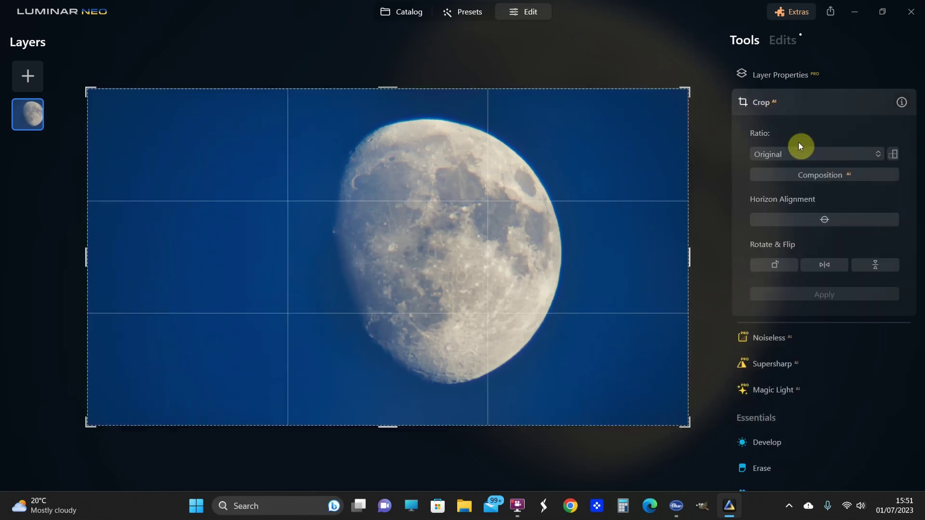
pyautogui.click(874, 155)
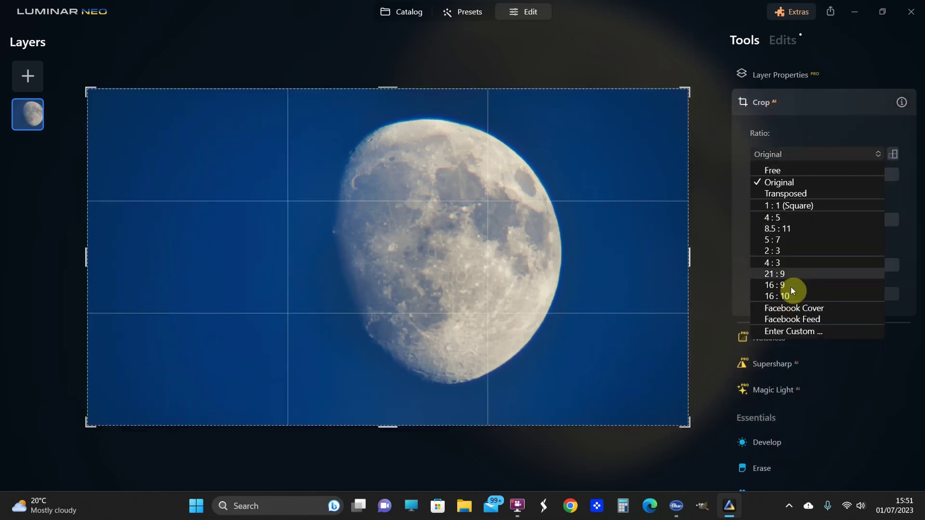
pyautogui.click(789, 135)
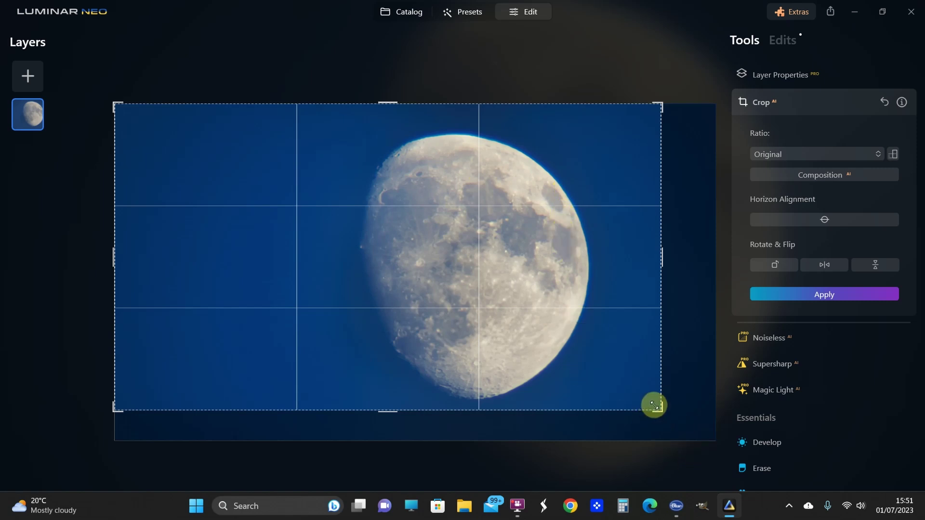
pyautogui.moveTo(652, 404); pyautogui.dragTo(669, 420)
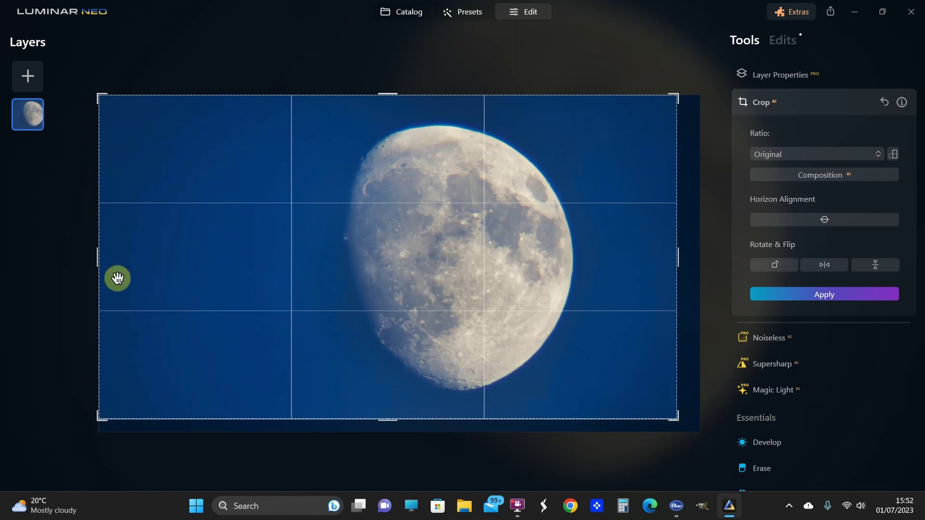
pyautogui.moveTo(98, 258); pyautogui.dragTo(118, 256)
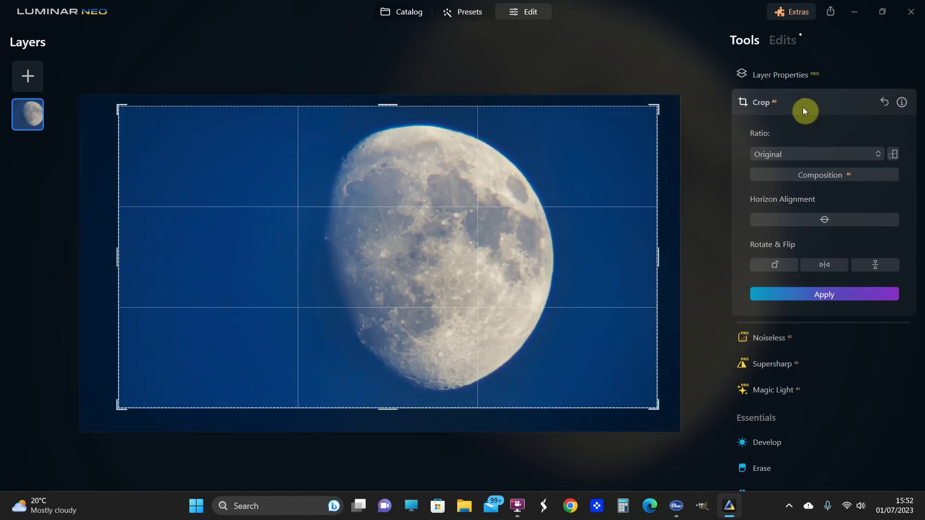
pyautogui.click(830, 297)
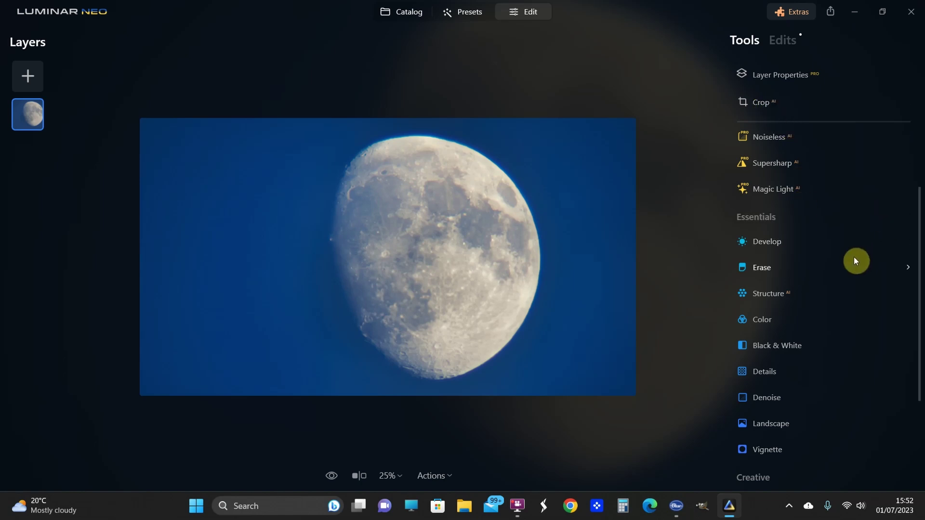
pyautogui.scroll(-2, 852, 256)
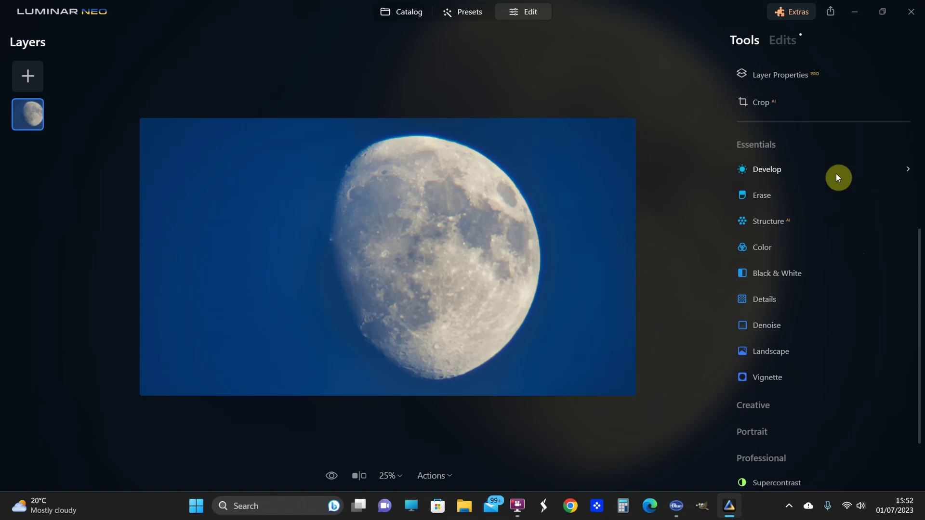
pyautogui.scroll(3, 836, 178)
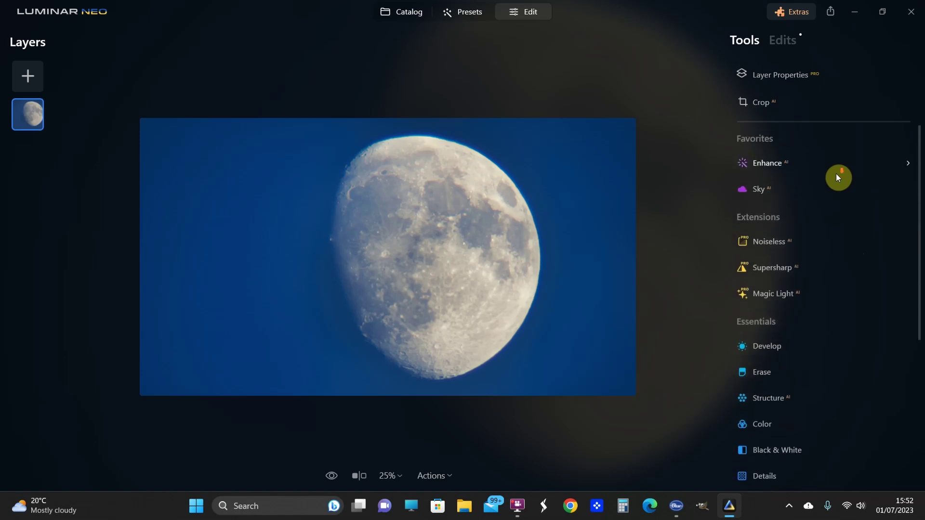
pyautogui.scroll(-5, 836, 178)
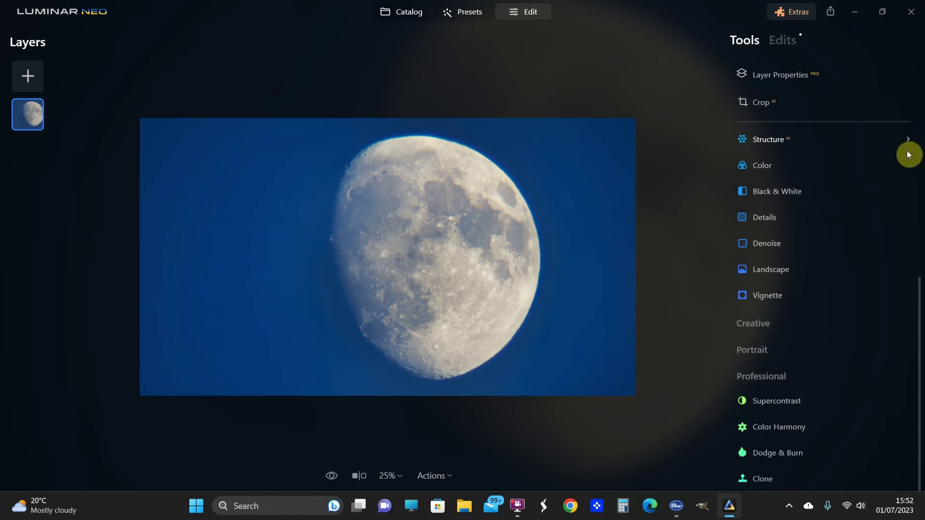
pyautogui.click(53, 16)
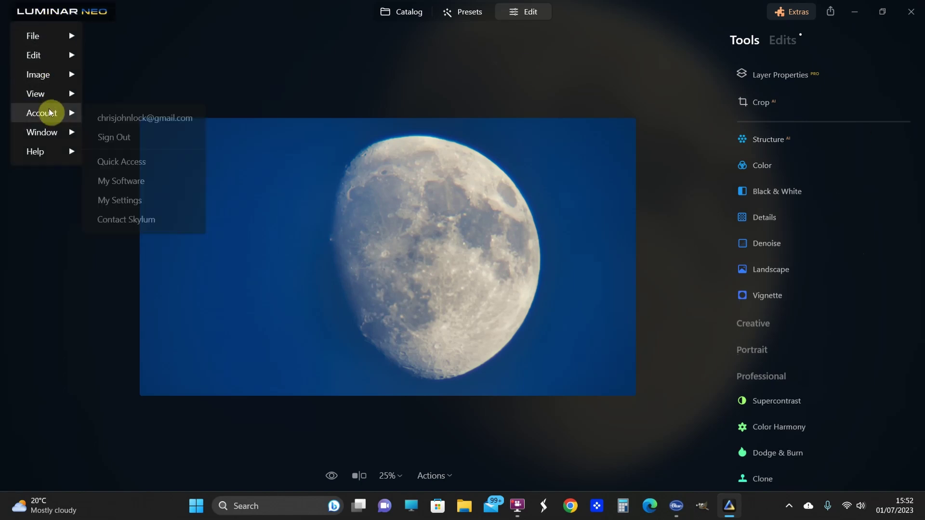
pyautogui.moveTo(45, 97)
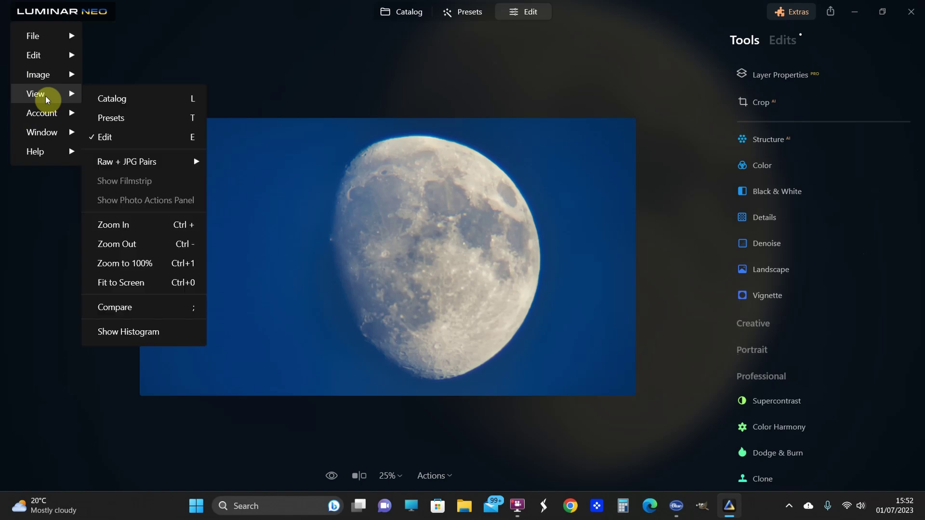
pyautogui.click(129, 335)
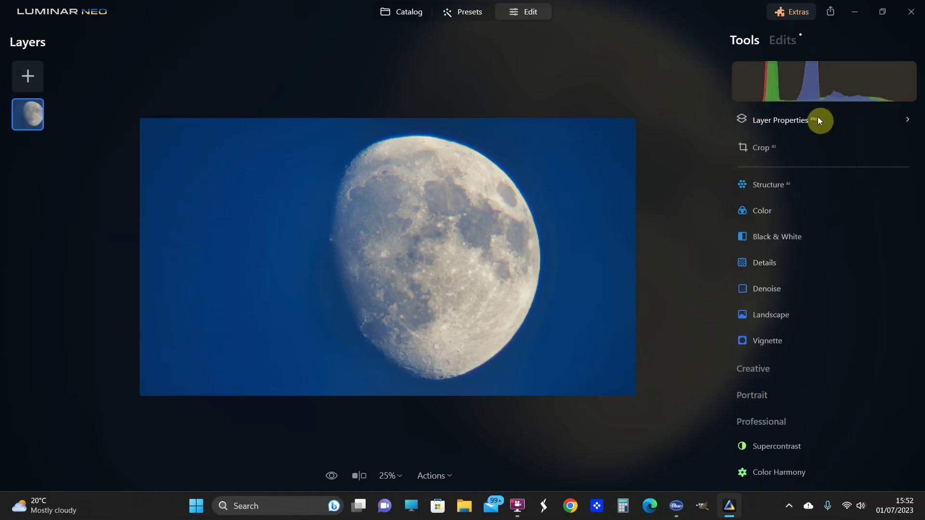
pyautogui.moveTo(744, 72)
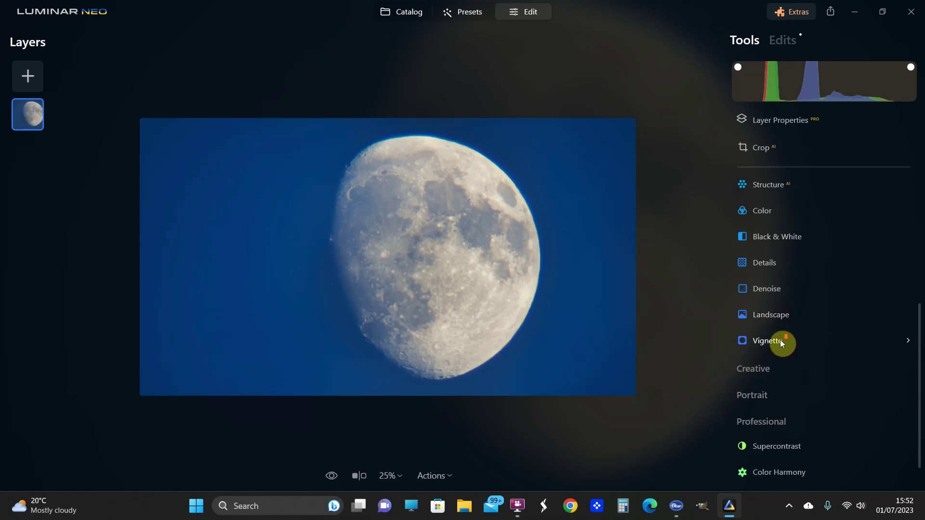
pyautogui.scroll(-2, 781, 343)
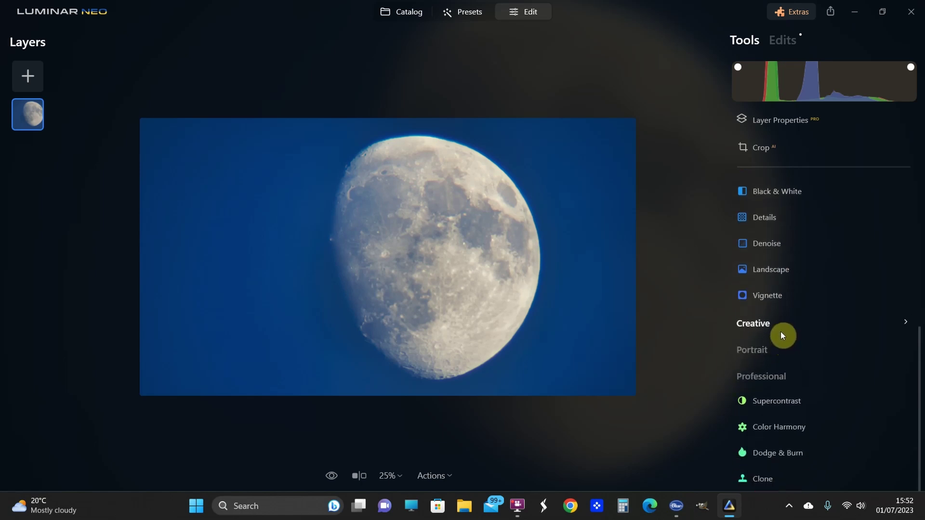
pyautogui.scroll(5, 784, 298)
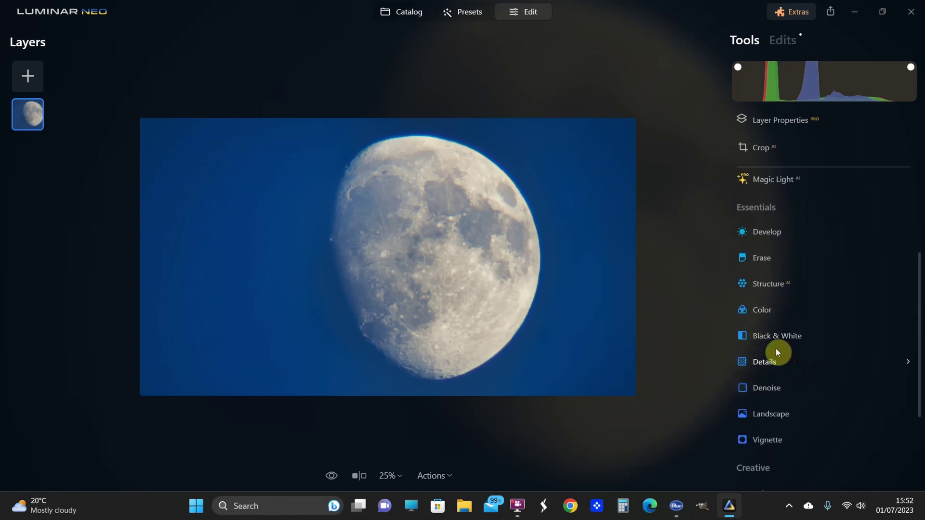
# Step: Open Develop's Curves and try pulling the highlights down and raising the shadows
pyautogui.click(759, 232)
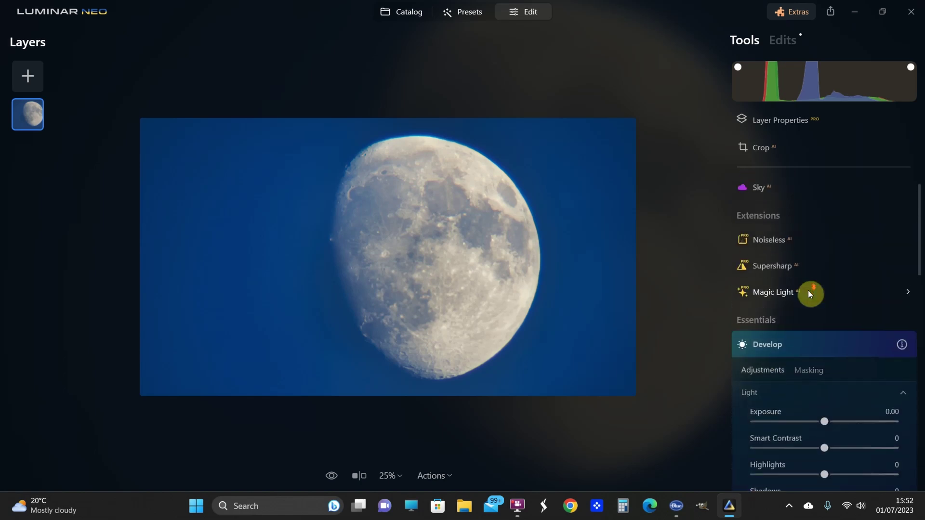
pyautogui.scroll(-5, 809, 292)
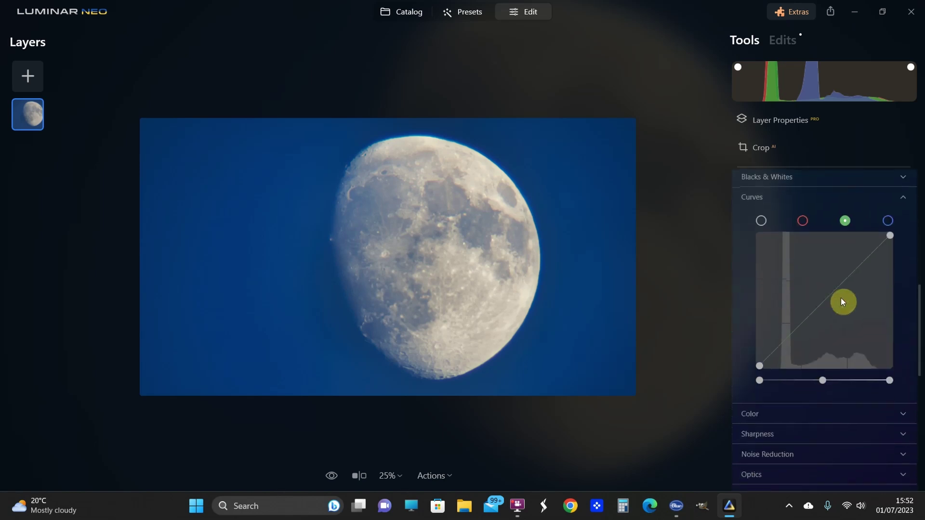
pyautogui.scroll(2, 831, 343)
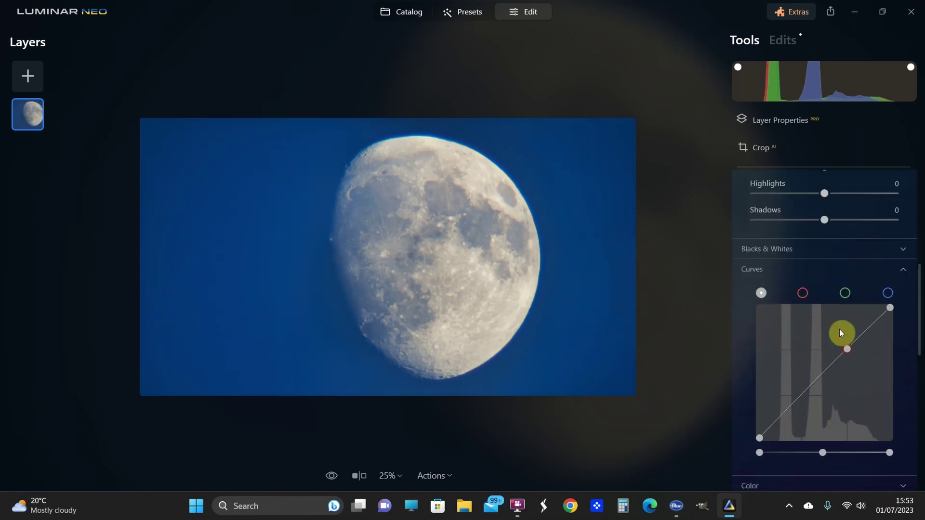
pyautogui.moveTo(837, 324); pyautogui.dragTo(785, 395)
pyautogui.moveTo(845, 331); pyautogui.dragTo(839, 358)
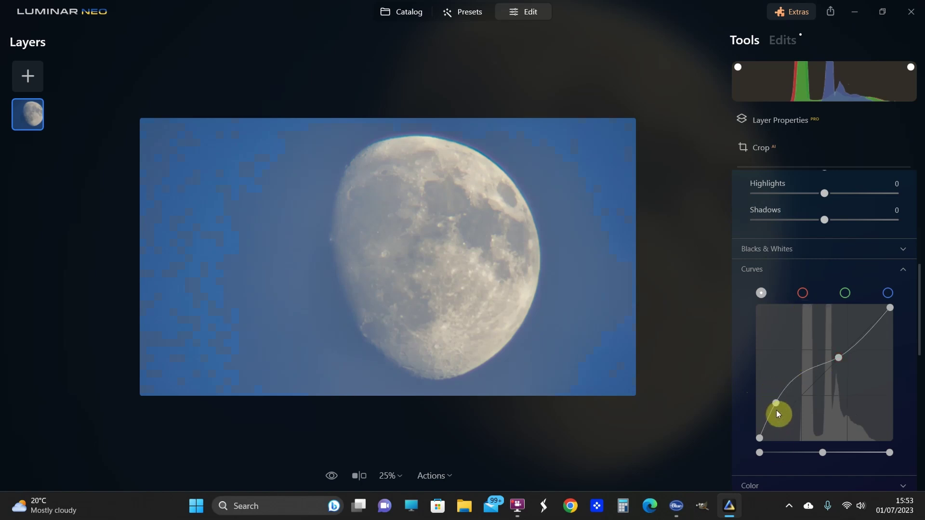
pyautogui.moveTo(776, 409)
pyautogui.mouseDown()
pyautogui.moveTo(754, 392)
pyautogui.moveTo(776, 398)
pyautogui.moveTo(764, 380)
pyautogui.moveTo(788, 406)
pyautogui.mouseUp()
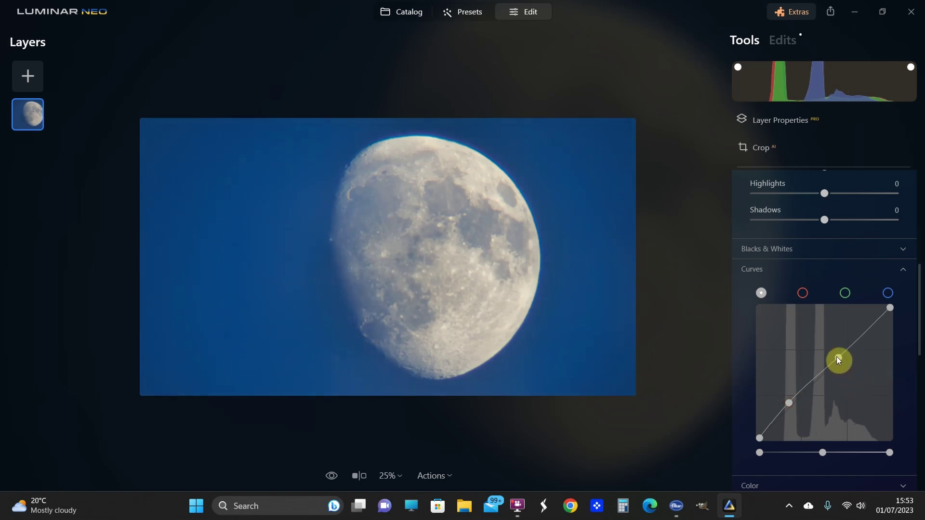
# Step: Add a brightening curve point, then remove the extra points so the curve is straight again
pyautogui.moveTo(837, 358); pyautogui.dragTo(835, 351)
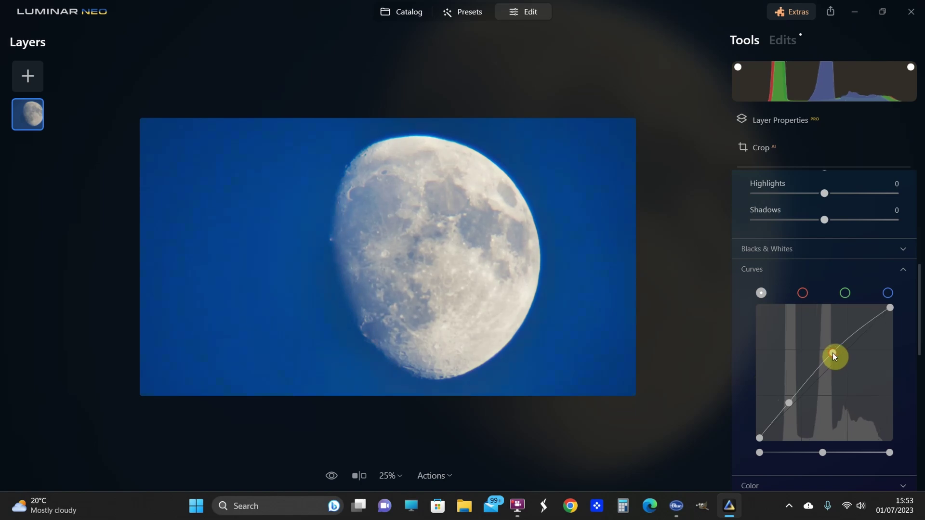
pyautogui.doubleClick(833, 353)
pyautogui.doubleClick(789, 403)
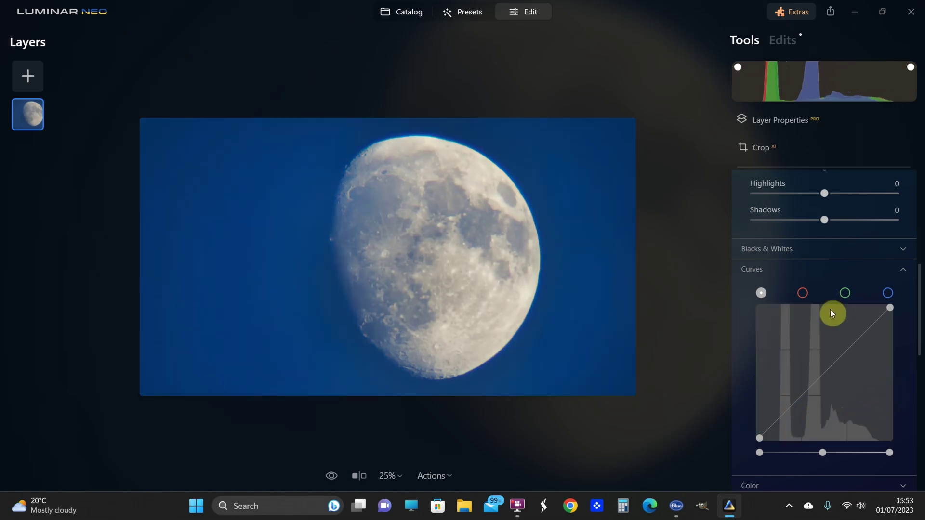
# Step: Cycle the curve through the red, green and blue channels and bend the blue curve
pyautogui.click(798, 292)
pyautogui.click(846, 293)
pyautogui.click(888, 294)
pyautogui.moveTo(824, 372); pyautogui.dragTo(861, 334)
# Step: Try the red curve and Exposure, then reset all Develop adjustments and collapse Develop
pyautogui.click(801, 293)
pyautogui.scroll(-2, 840, 271)
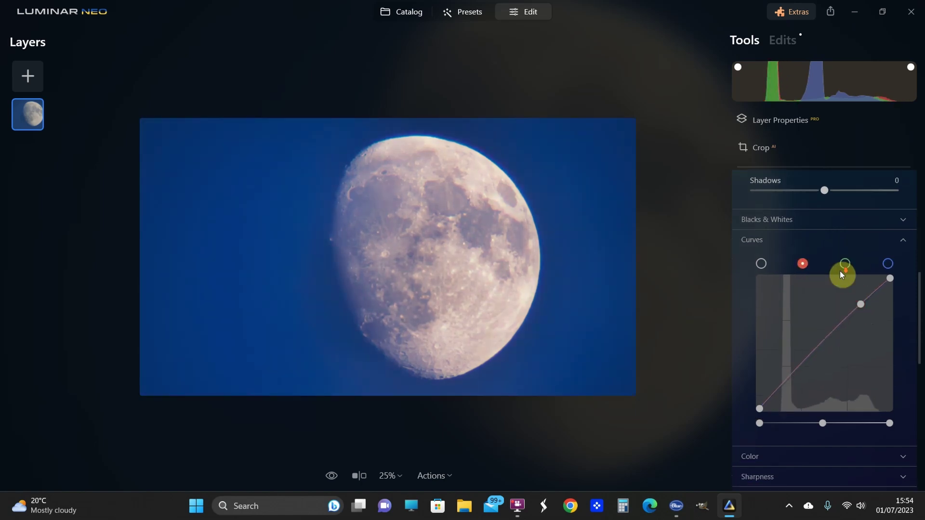
pyautogui.scroll(5, 840, 271)
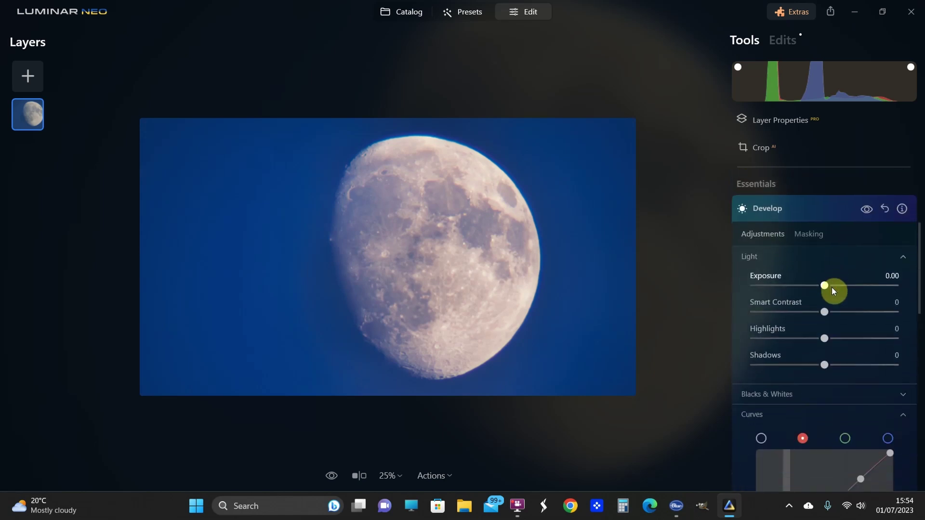
pyautogui.moveTo(826, 288); pyautogui.dragTo(833, 311)
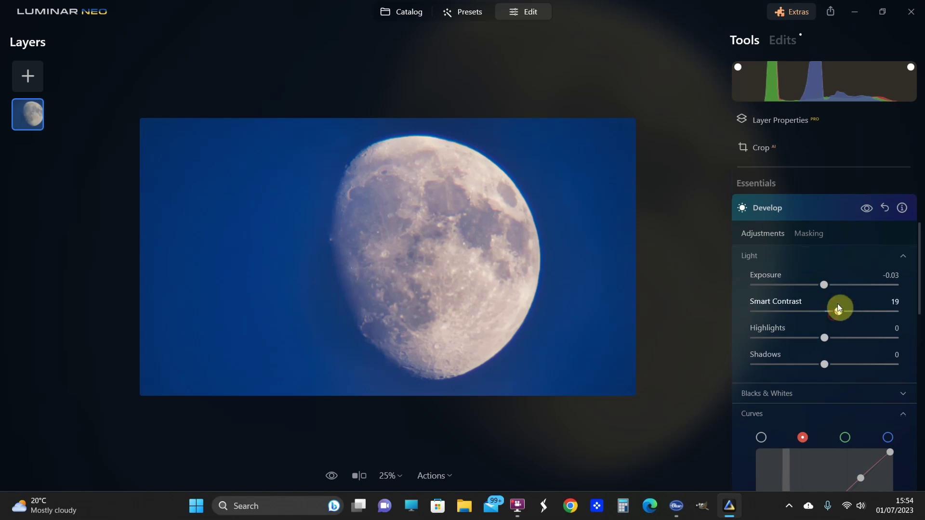
pyautogui.click(884, 209)
pyautogui.click(818, 204)
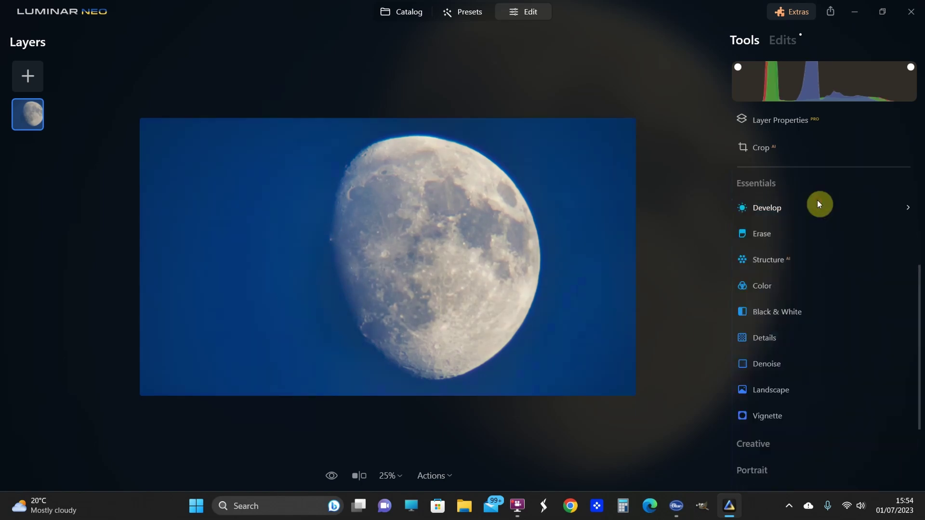
# Step: Inspect the Details sharpening sliders and Masking options, then collapse Details
pyautogui.scroll(-3, 784, 274)
pyautogui.click(763, 266)
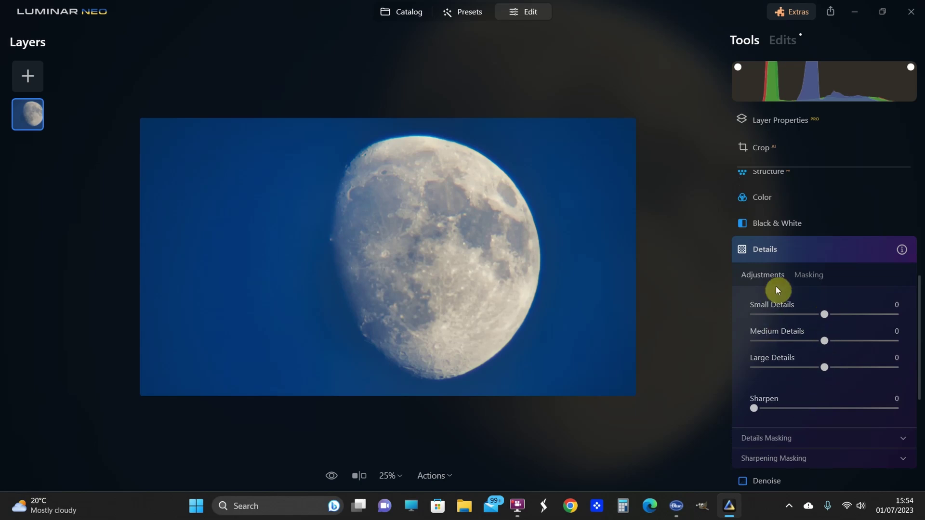
pyautogui.scroll(-5, 800, 275)
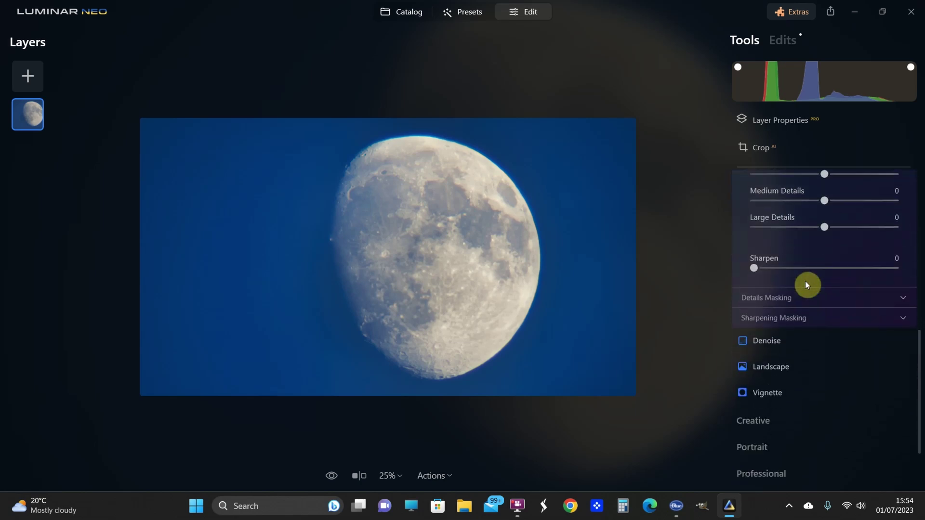
pyautogui.scroll(8, 804, 289)
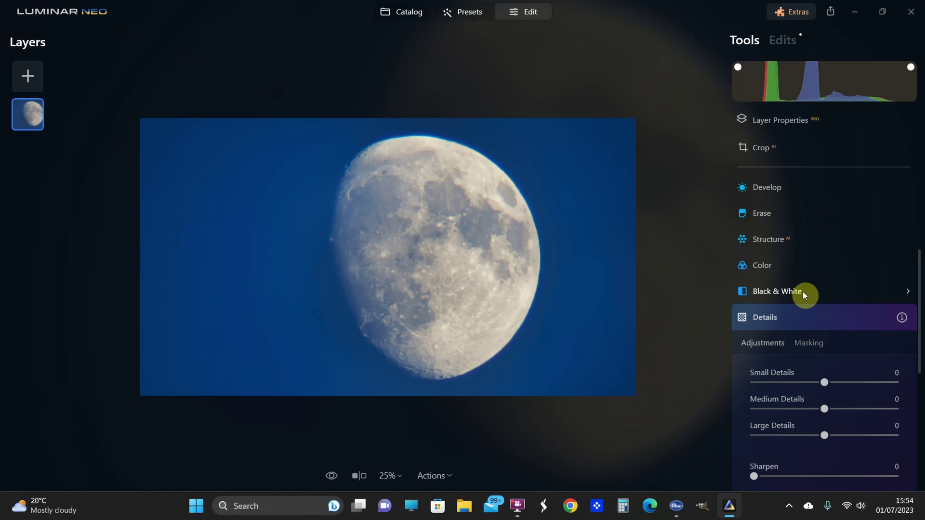
pyautogui.click(804, 351)
pyautogui.click(794, 210)
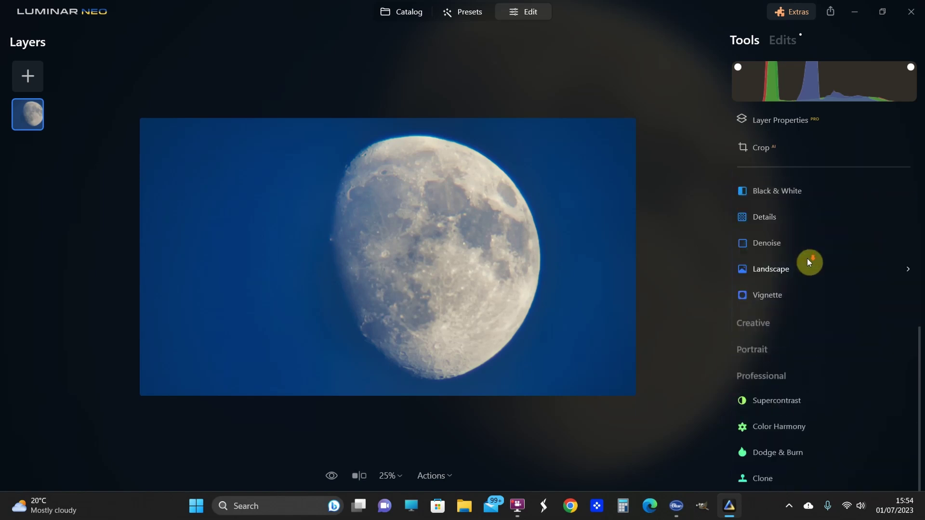
# Step: Set Luminosity Denoise to 75 and Color Denoise to 64, then expand Landscape
pyautogui.scroll(3, 808, 260)
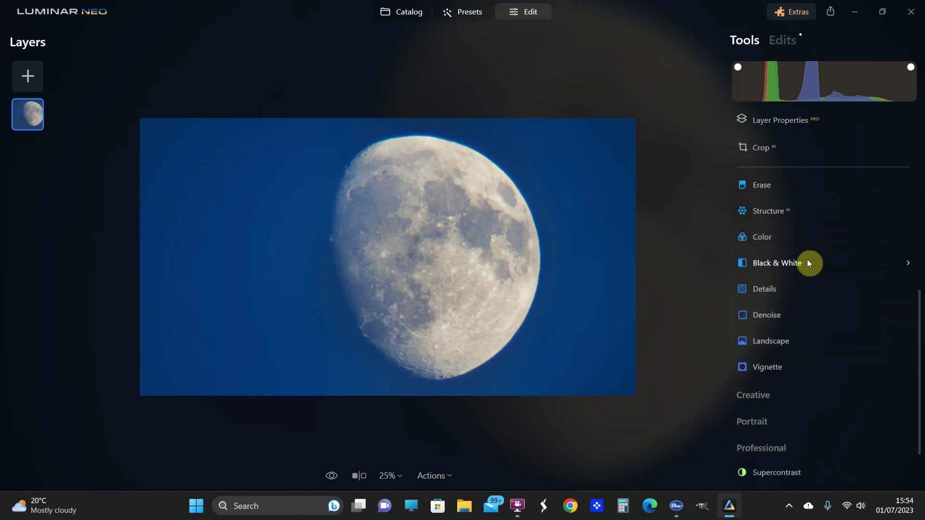
pyautogui.click(763, 317)
pyautogui.moveTo(754, 380); pyautogui.dragTo(861, 380)
pyautogui.moveTo(755, 407); pyautogui.dragTo(851, 406)
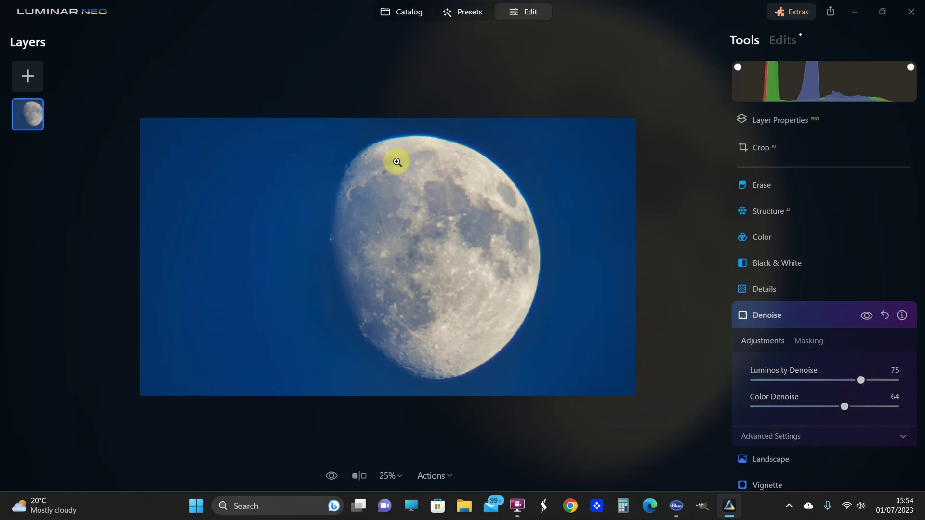
pyautogui.click(762, 269)
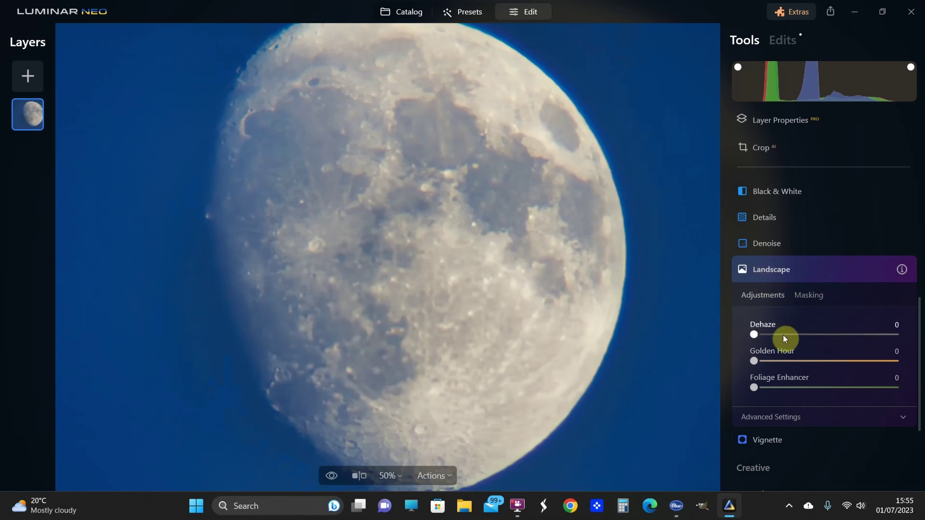
# Step: Set Landscape's Golden Hour to 51 and zoom the photo out to 25%
pyautogui.moveTo(756, 336); pyautogui.dragTo(828, 361)
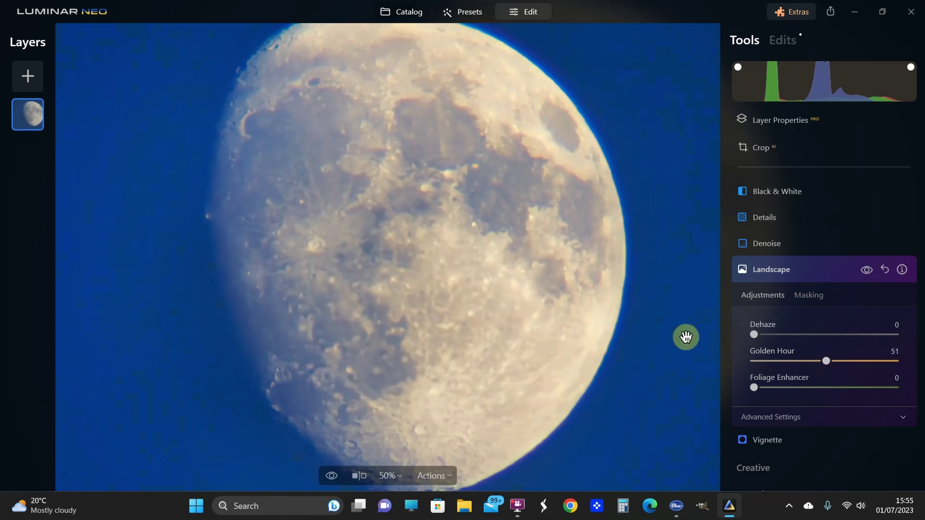
pyautogui.click(391, 476)
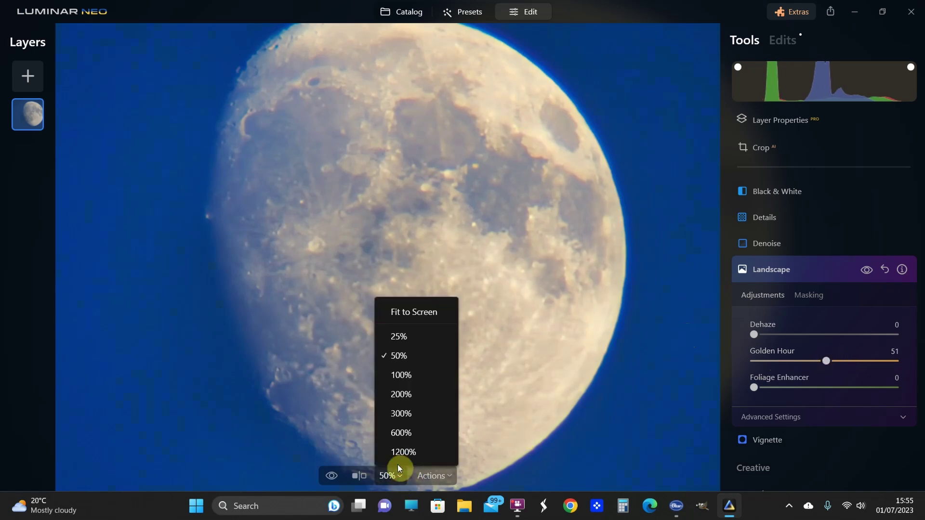
pyautogui.click(394, 334)
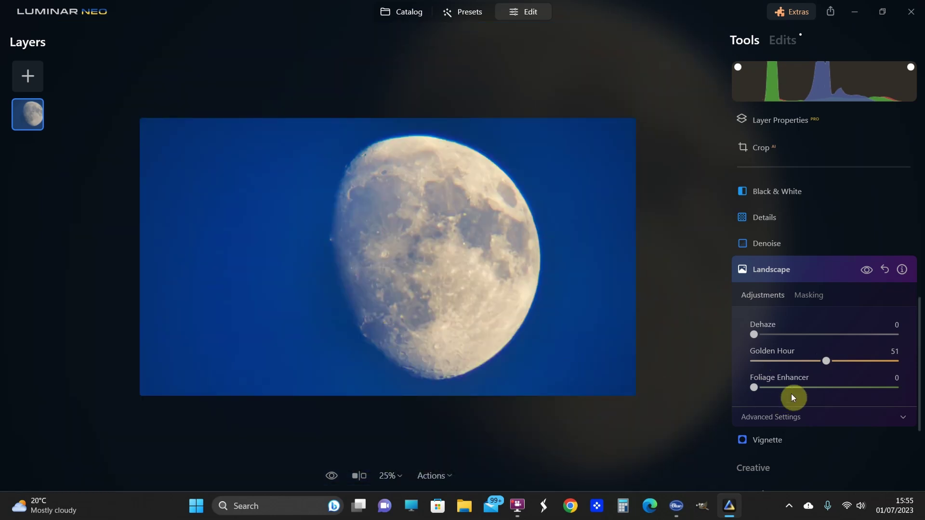
# Step: Toggle the Landscape effect off and on to compare, then adjust Foliage Enhancer
pyautogui.click(869, 270)
pyautogui.click(869, 270)
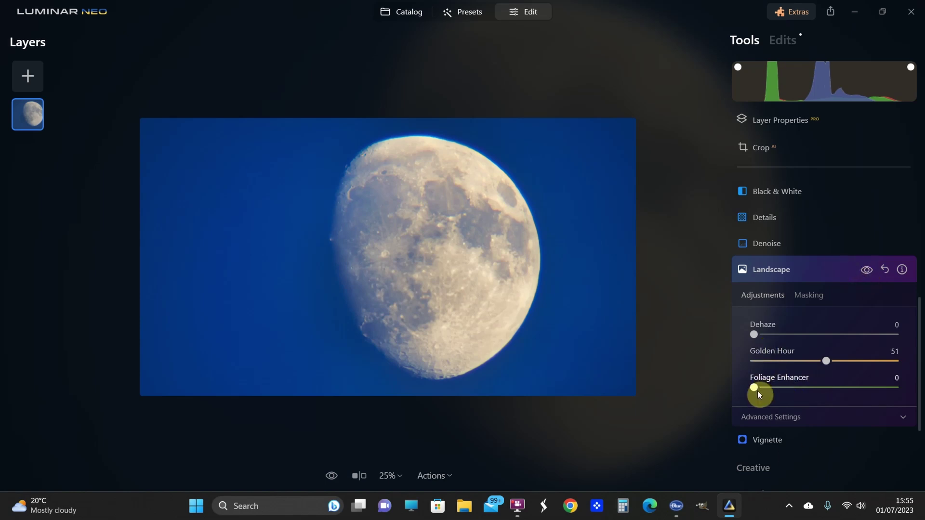
pyautogui.moveTo(755, 389)
pyautogui.mouseDown()
pyautogui.moveTo(838, 382)
pyautogui.moveTo(750, 392)
pyautogui.mouseUp()
# Step: Set Supercontrast Highlights Contrast 20, Highlights Balance -14 and Midtones Contrast 25
pyautogui.click(815, 273)
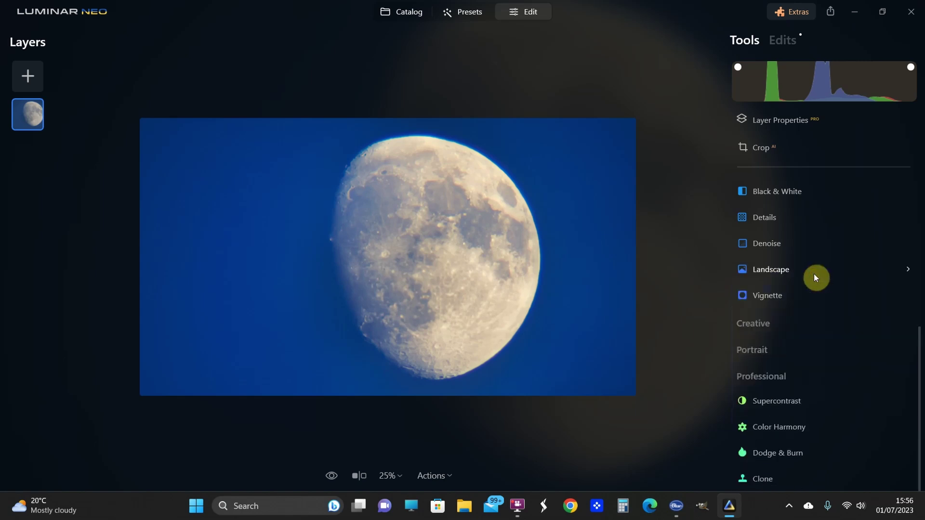
pyautogui.click(770, 402)
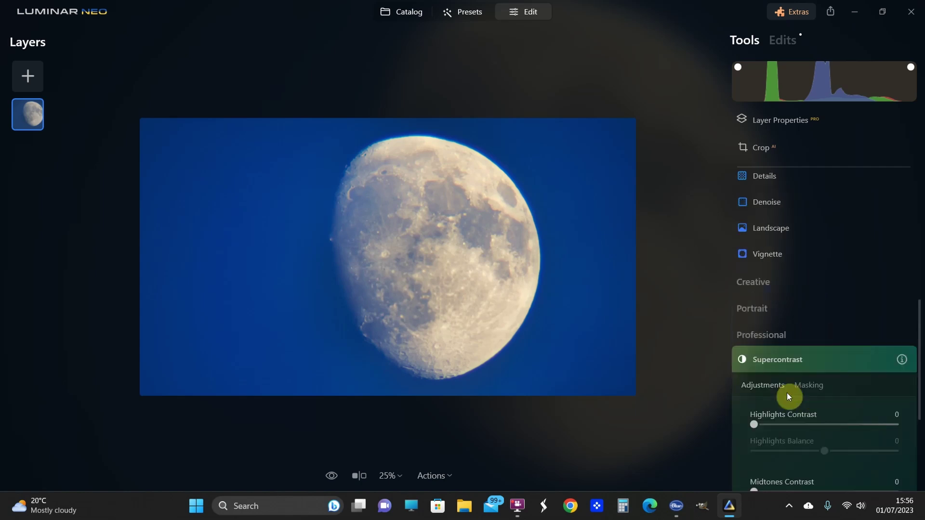
pyautogui.moveTo(754, 288); pyautogui.dragTo(783, 294)
pyautogui.moveTo(828, 314)
pyautogui.mouseDown()
pyautogui.moveTo(759, 319)
pyautogui.moveTo(816, 309)
pyautogui.mouseUp()
pyautogui.moveTo(758, 354); pyautogui.dragTo(791, 346)
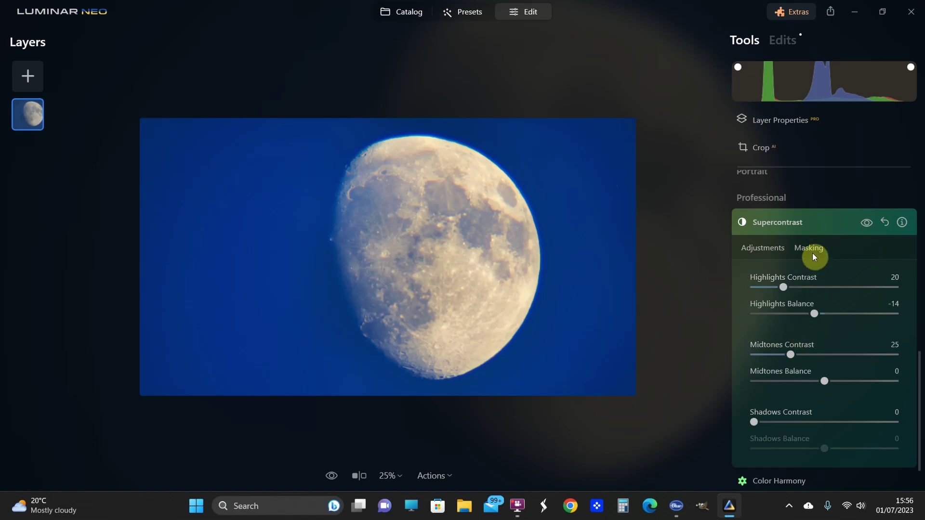
# Step: Mask Color Harmony to the sky using Mask AI's Sky option
pyautogui.scroll(5, 813, 243)
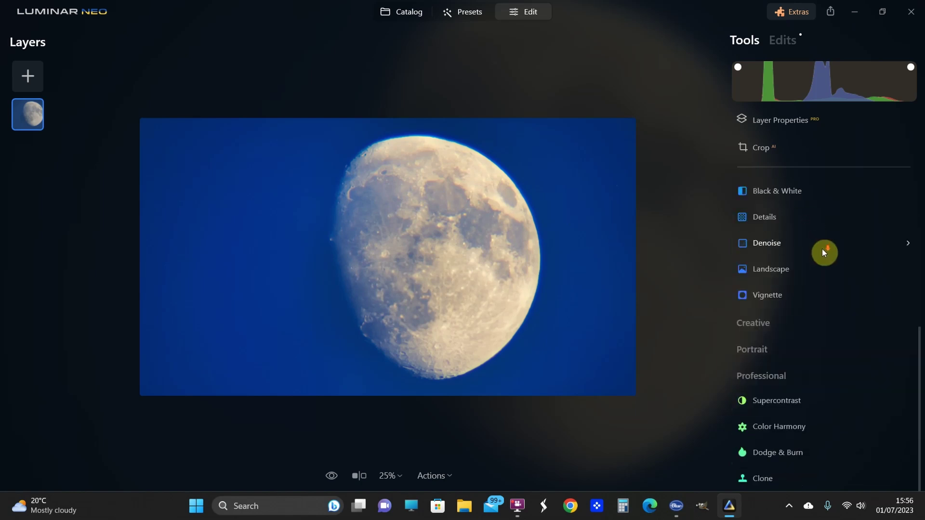
pyautogui.click(779, 426)
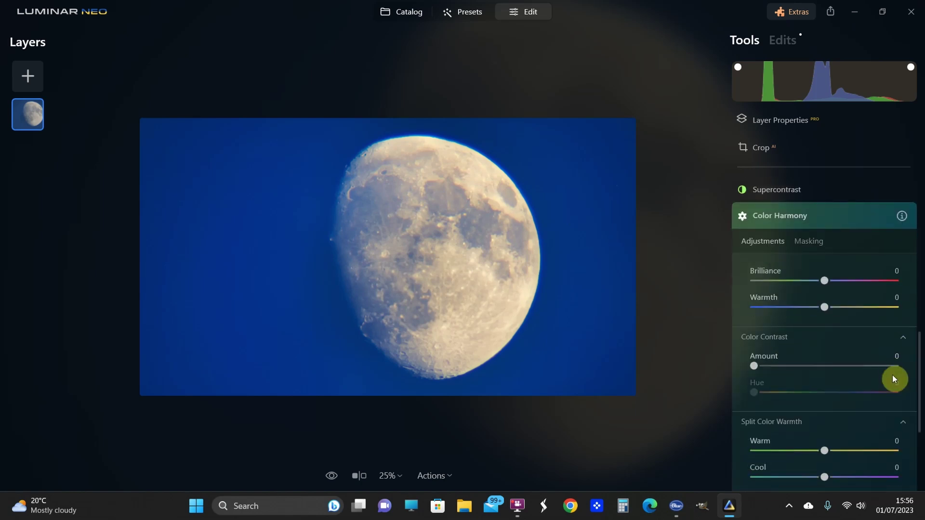
pyautogui.click(809, 233)
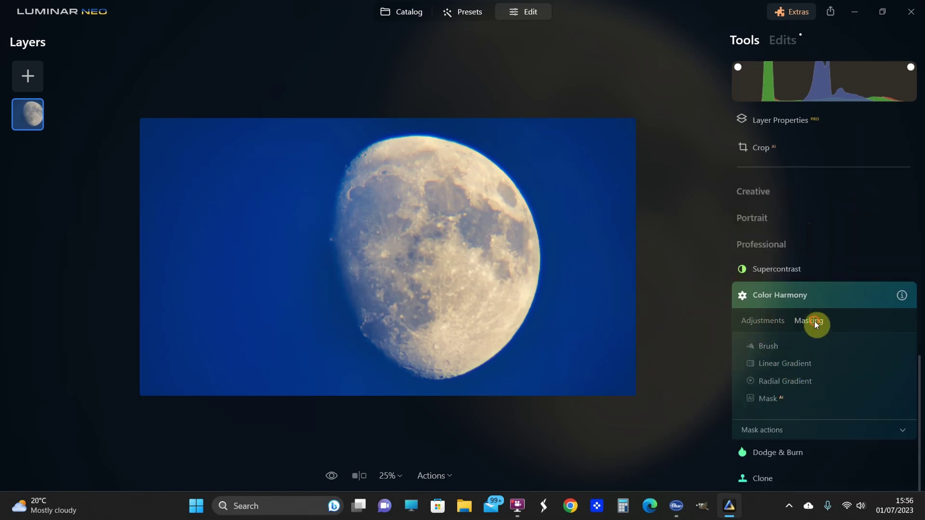
pyautogui.click(770, 400)
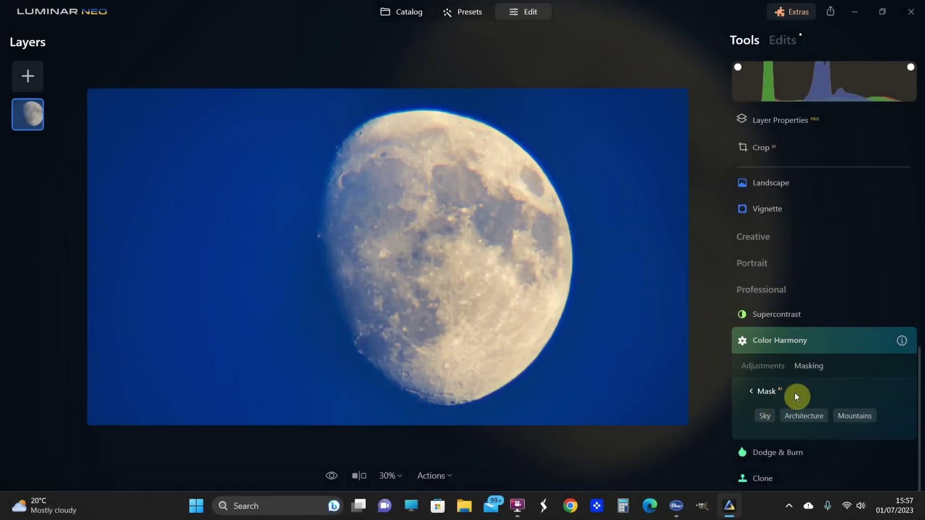
pyautogui.click(764, 418)
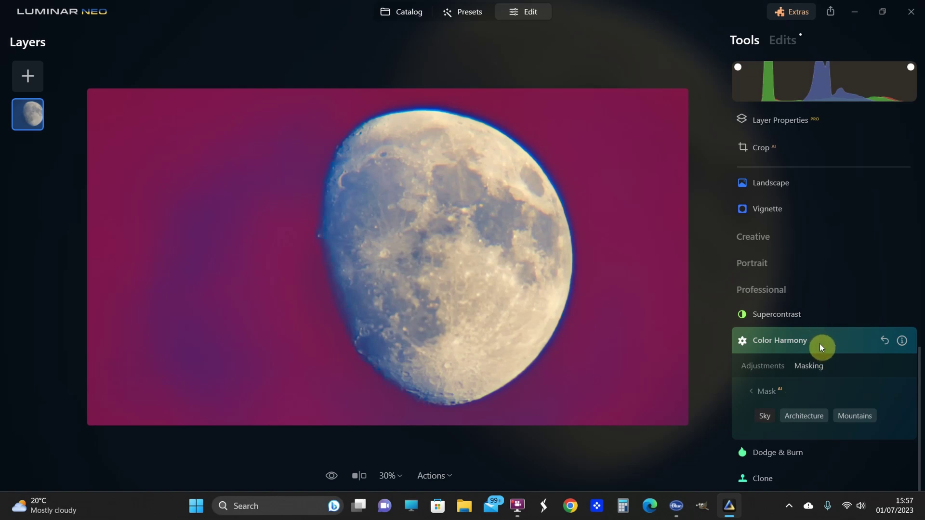
# Step: Lower Color Harmony Brilliance to -49 and Warmth to -57, compare before/after, then collapse it
pyautogui.click(767, 367)
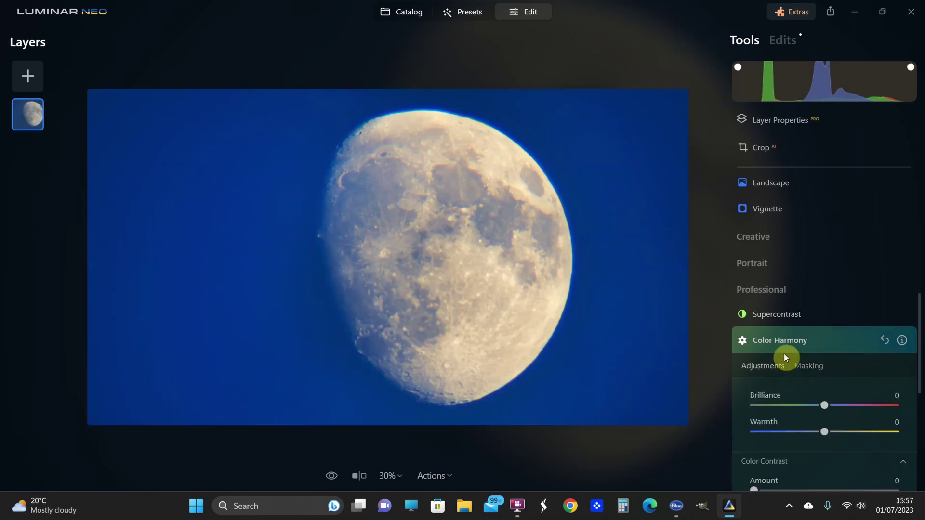
pyautogui.moveTo(826, 403); pyautogui.dragTo(791, 403)
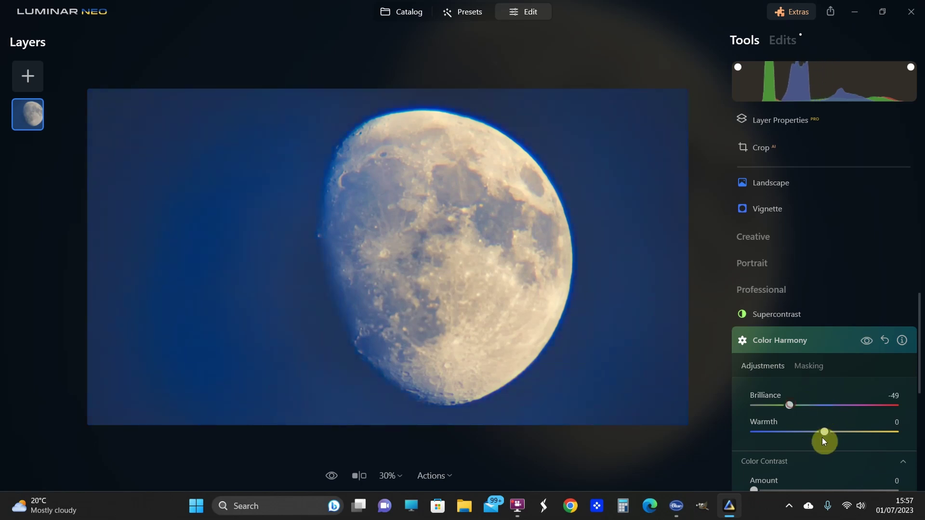
pyautogui.moveTo(824, 432); pyautogui.dragTo(786, 429)
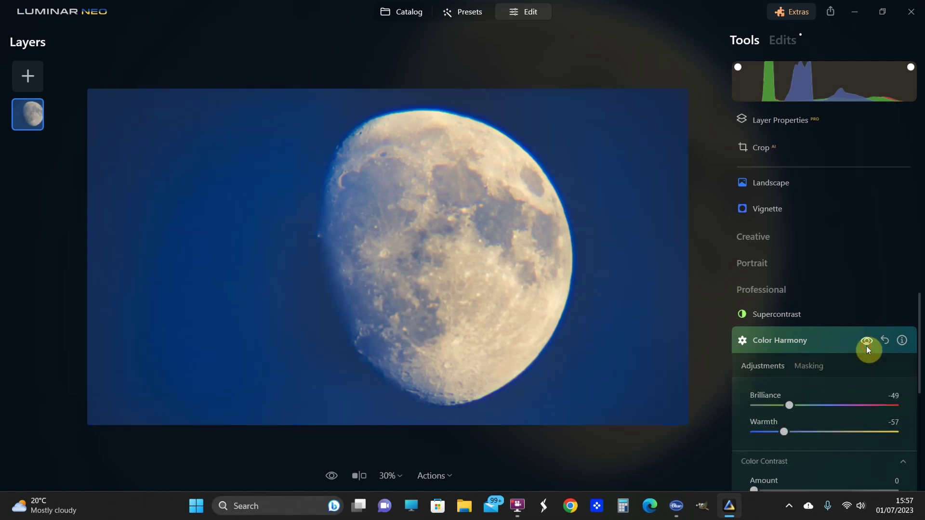
pyautogui.click(866, 344)
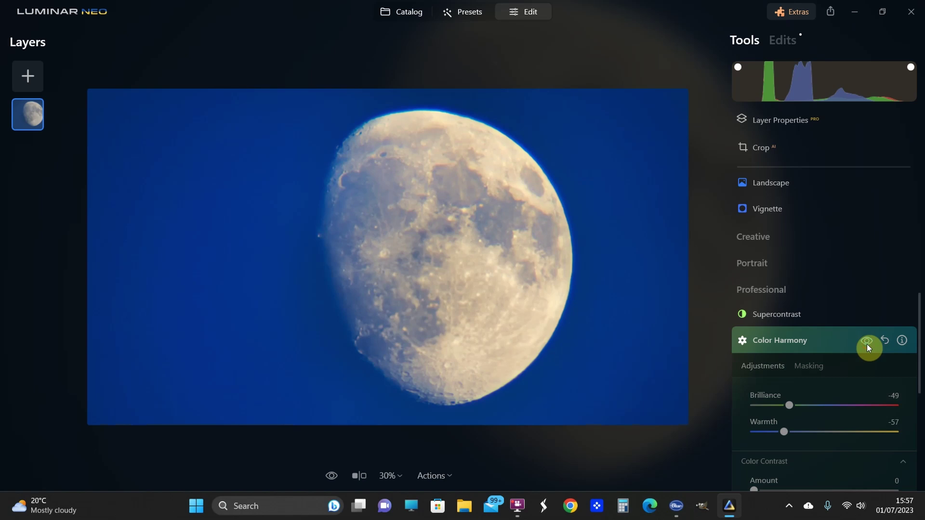
pyautogui.click(866, 344)
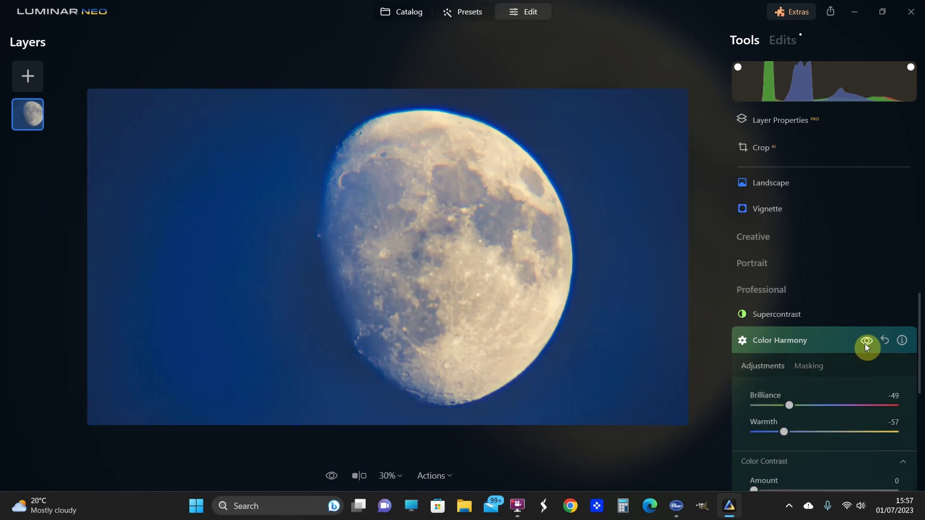
pyautogui.click(828, 340)
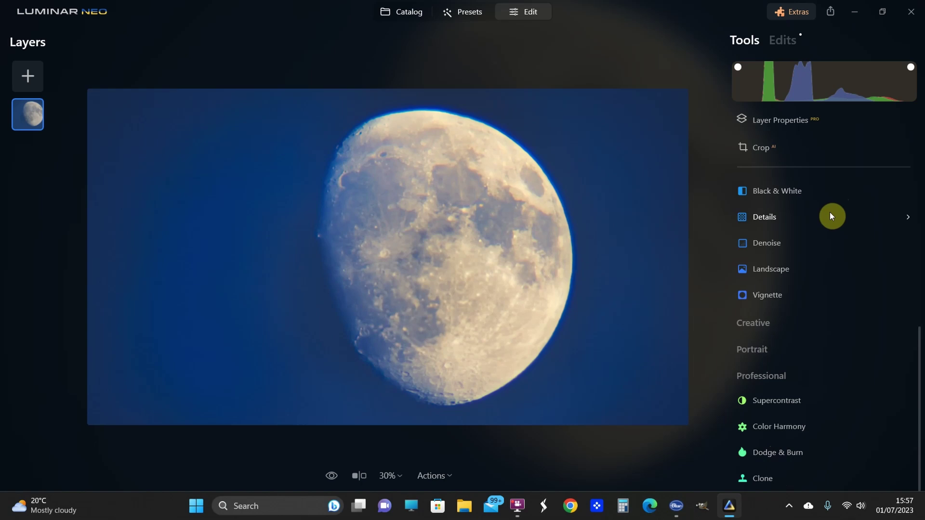
pyautogui.scroll(5, 830, 212)
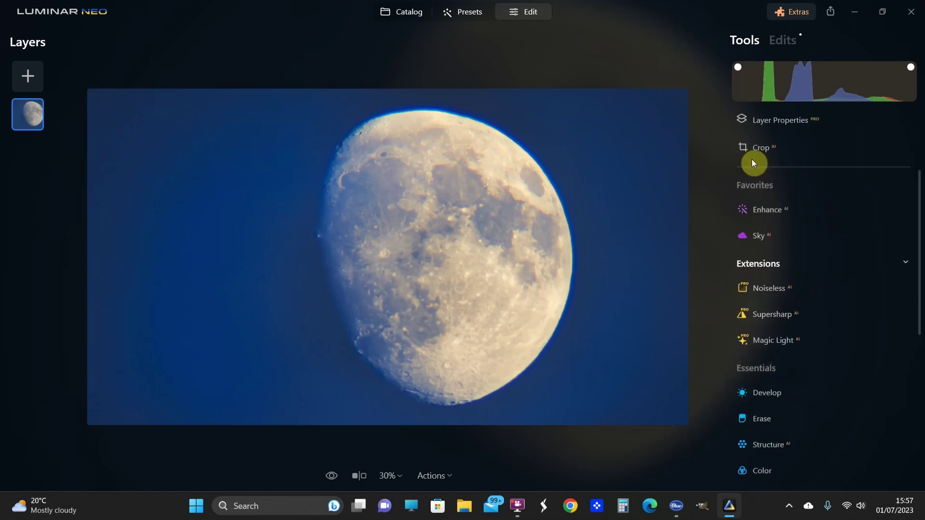
pyautogui.click(789, 39)
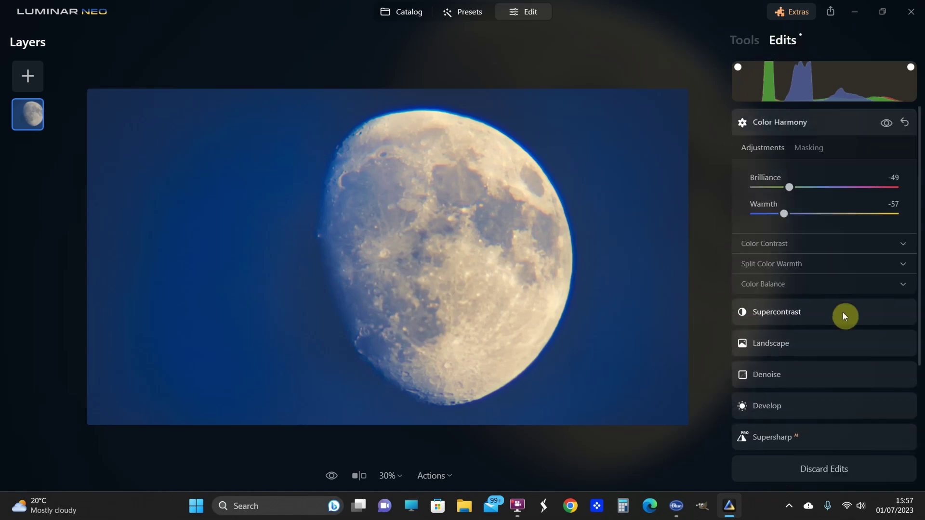
pyautogui.scroll(-3, 842, 312)
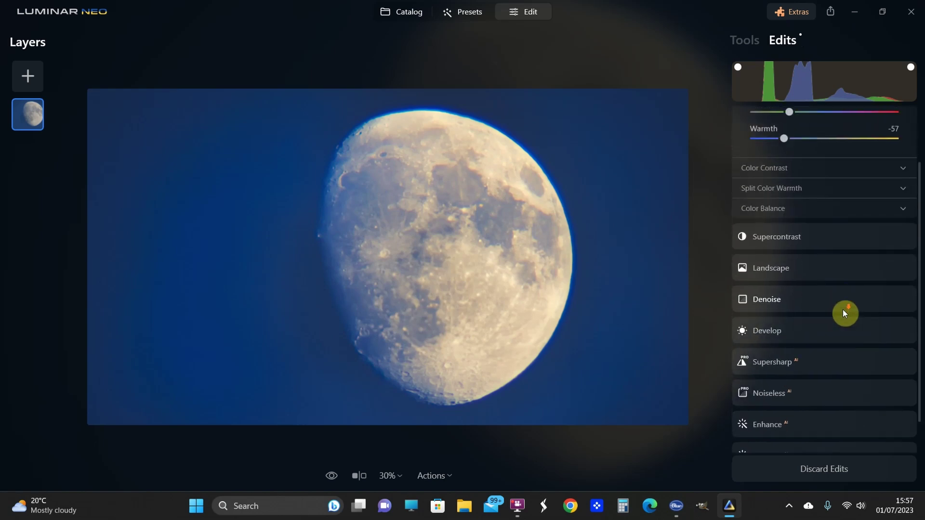
pyautogui.scroll(3, 790, 207)
pyautogui.click(743, 38)
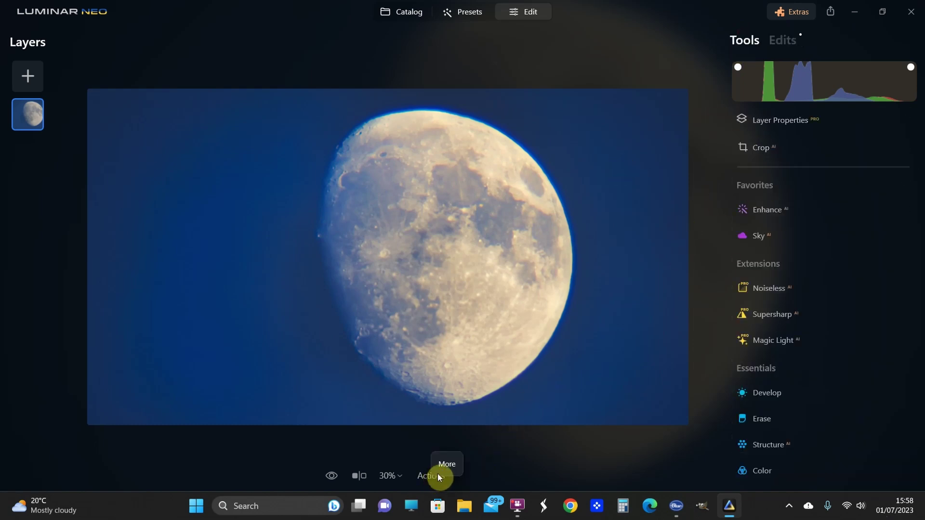
pyautogui.scroll(-5, 835, 283)
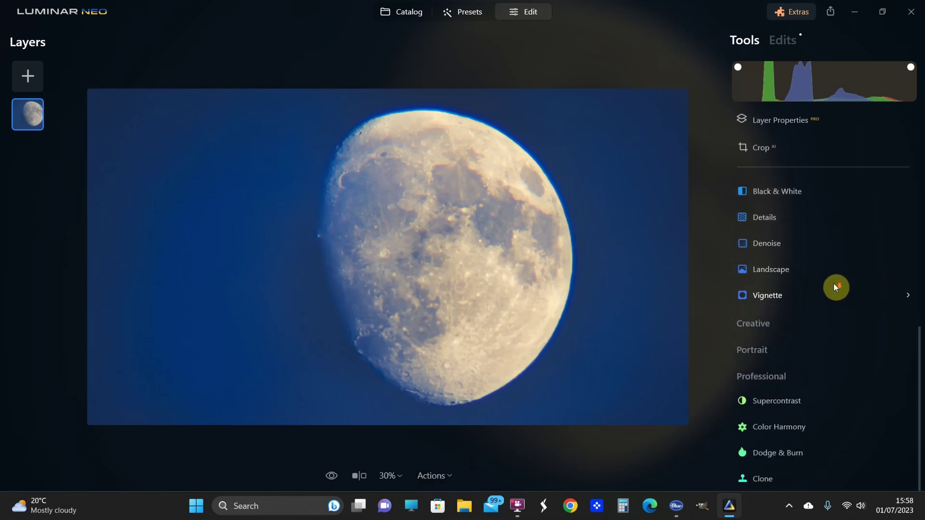
pyautogui.click(764, 430)
pyautogui.scroll(-5, 847, 371)
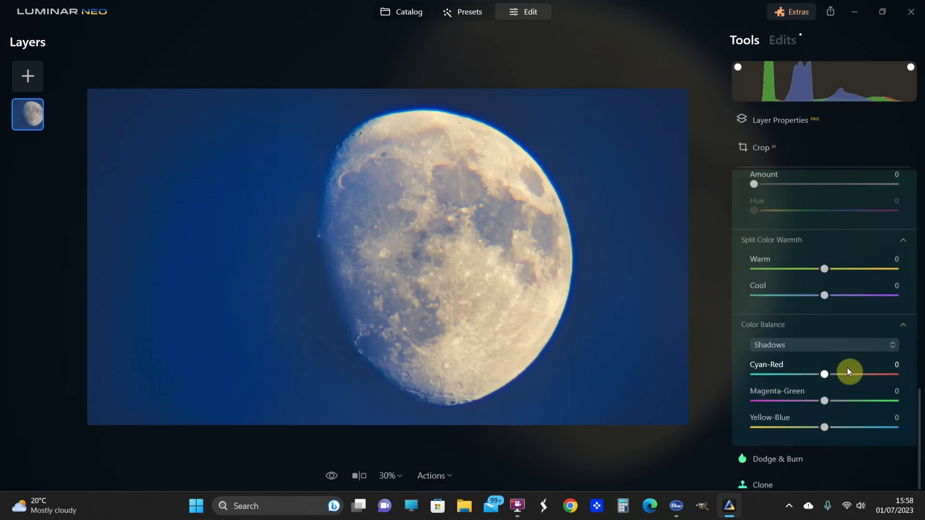
pyautogui.scroll(4, 847, 371)
pyautogui.scroll(-3, 847, 371)
pyautogui.scroll(-2, 846, 368)
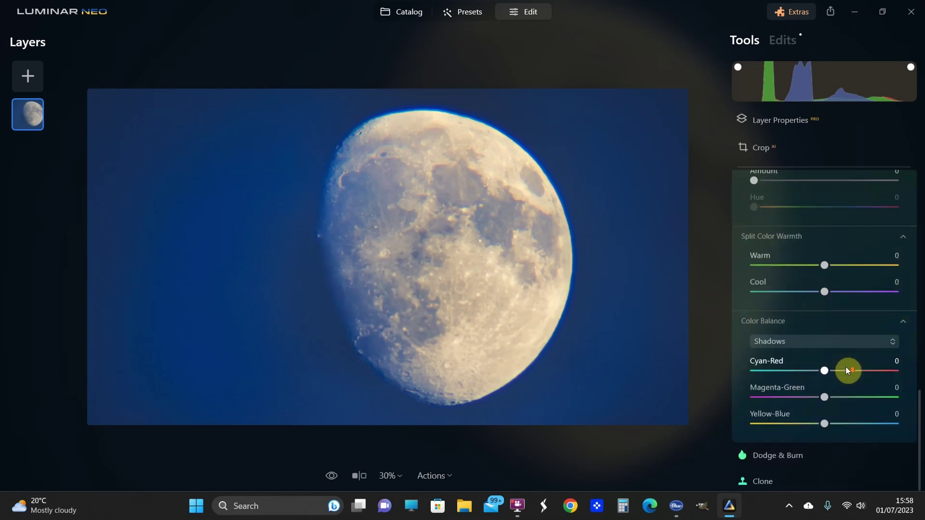
pyautogui.scroll(5, 851, 357)
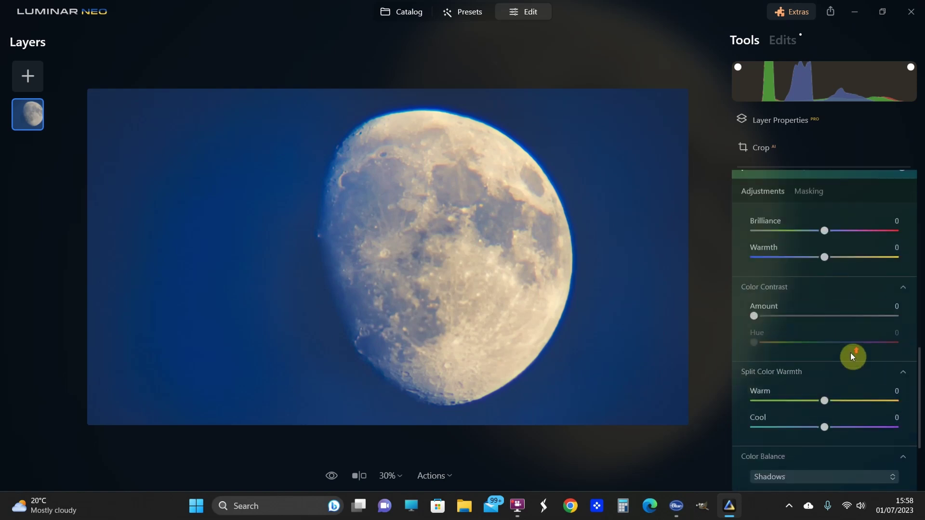
pyautogui.scroll(10, 851, 357)
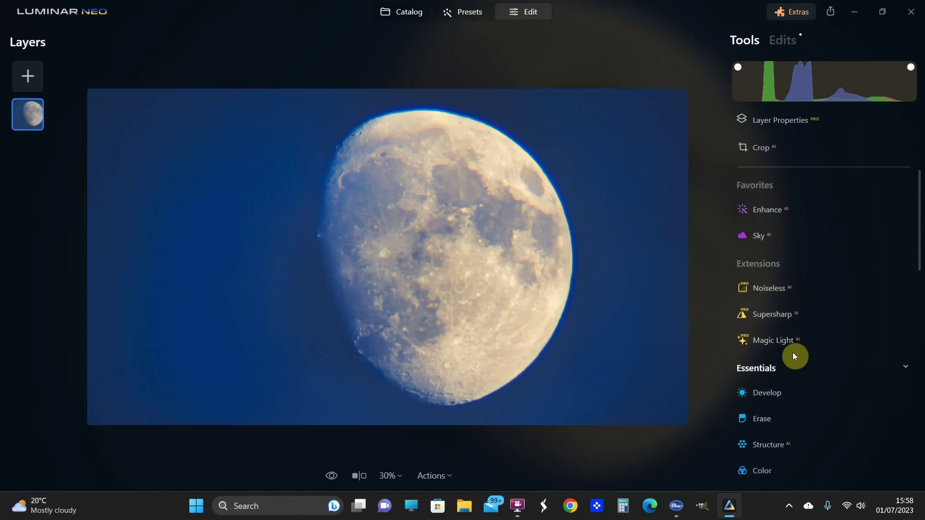
# Step: Save the edits as preset 'Moon LUT4' and keep its amount at 100
pyautogui.click(436, 477)
pyautogui.click(454, 453)
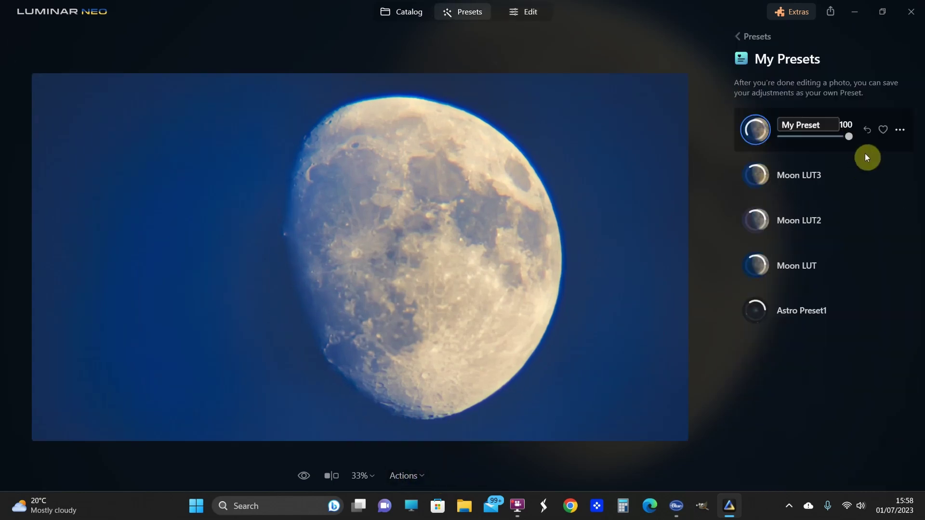
pyautogui.moveTo(788, 266)
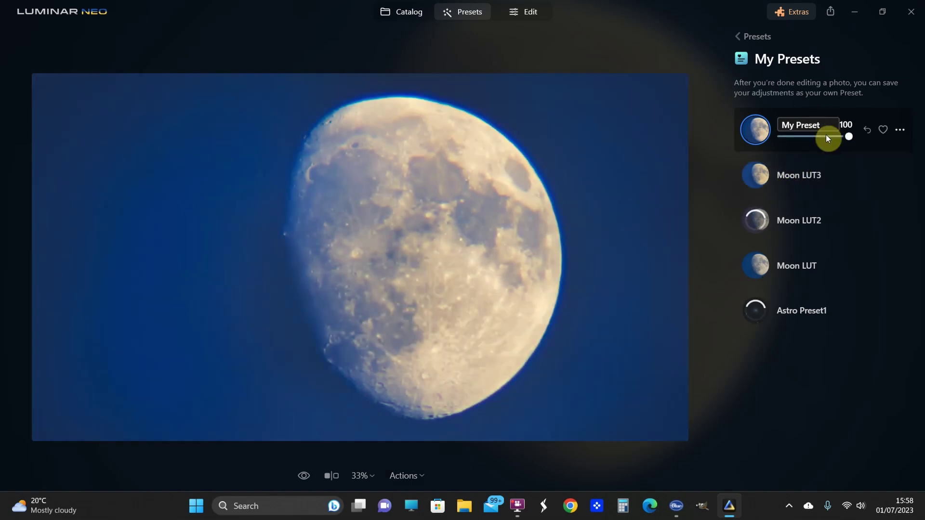
pyautogui.press('BackSpace')
pyautogui.press('BackSpace')
pyautogui.press('BackSpace')
pyautogui.press('BackSpace')
pyautogui.press('BackSpace')
pyautogui.press('BackSpace')
pyautogui.press('BackSpace')
pyautogui.press('BackSpace')
pyautogui.press('BackSpace')
pyautogui.write('Moon LUT4')
pyautogui.press('Return')
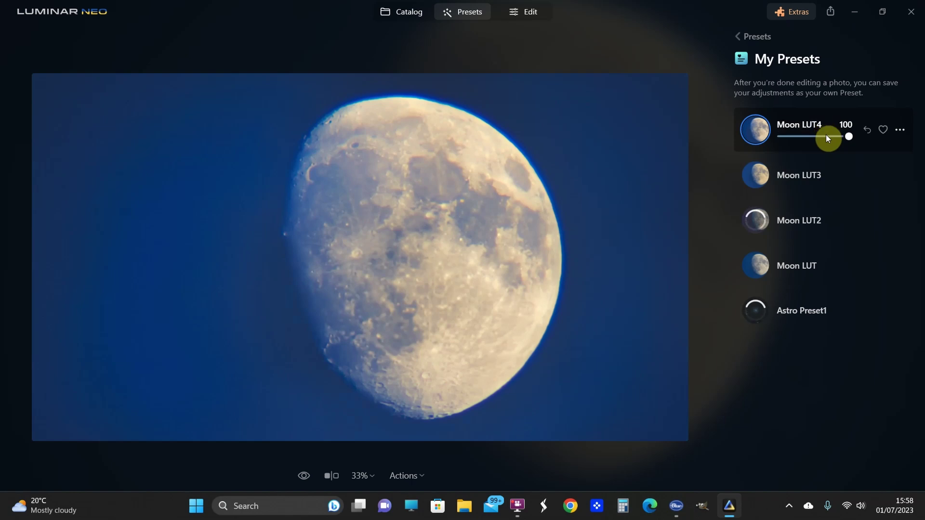
pyautogui.moveTo(847, 136); pyautogui.dragTo(756, 145)
pyautogui.doubleClick(816, 136)
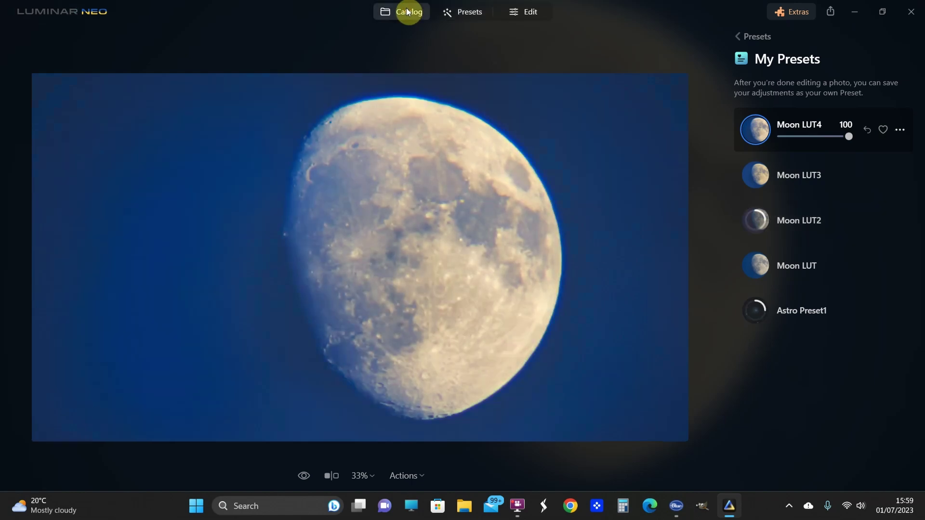
# Step: Reopen the moon photo from the Catalog and bring up its Export settings
pyautogui.click(407, 11)
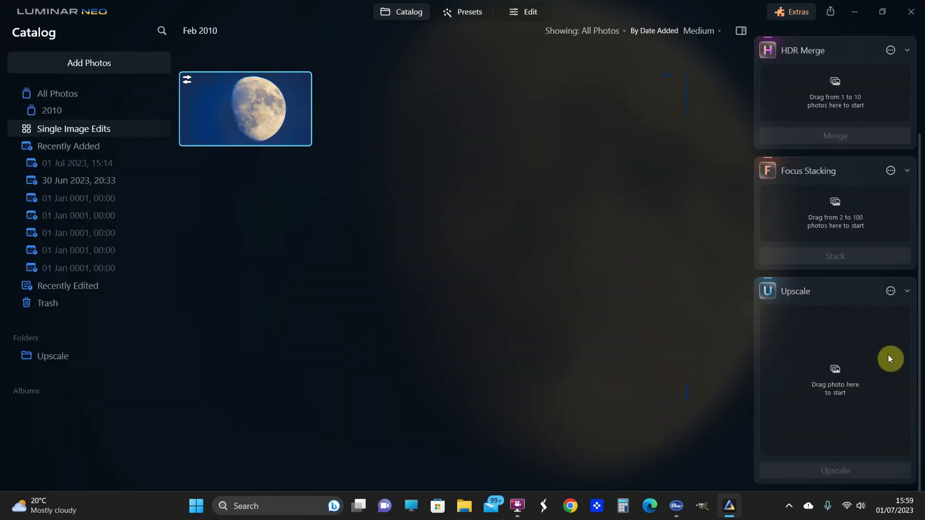
pyautogui.doubleClick(234, 112)
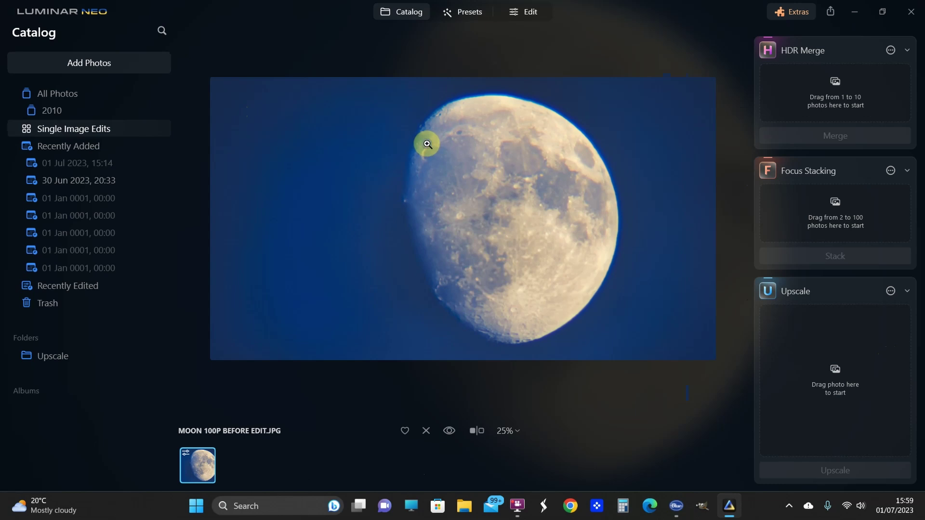
pyautogui.rightClick(427, 144)
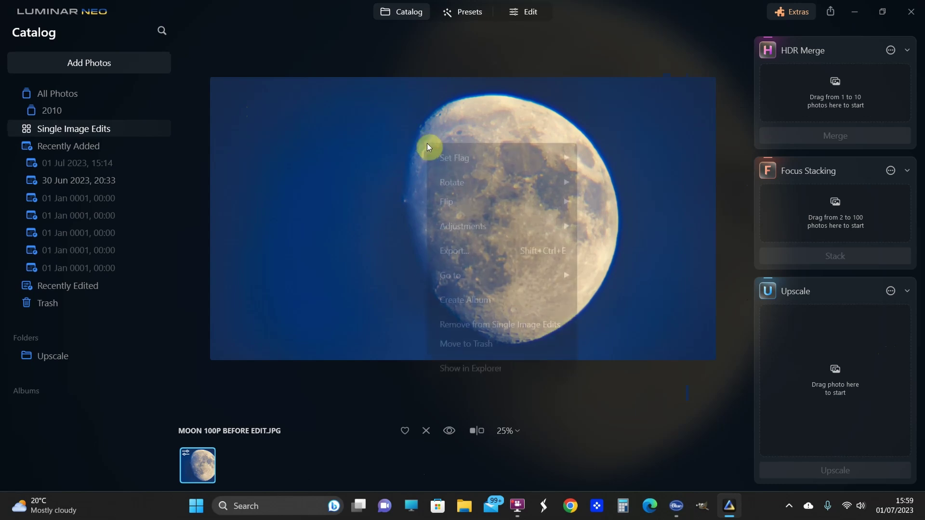
pyautogui.click(462, 250)
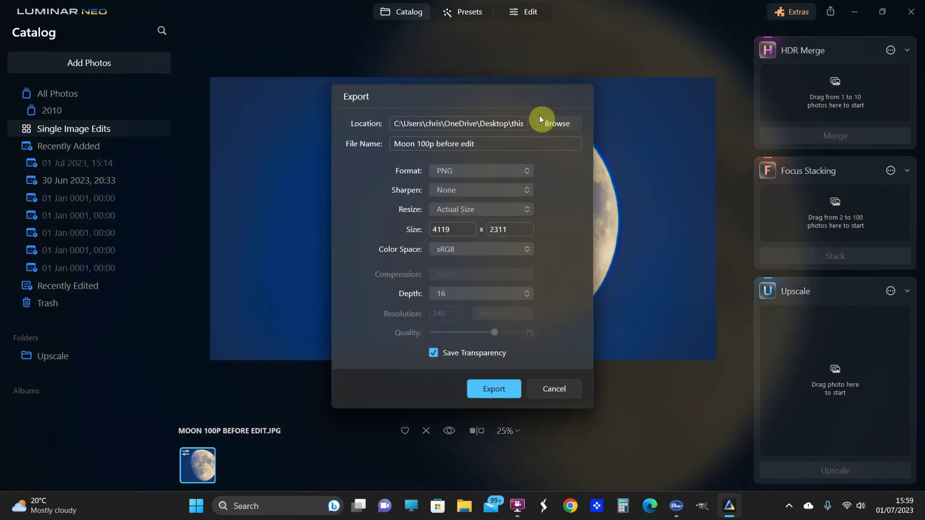
# Step: Export the photo as a PNG named 'Moon 100p before edit'
pyautogui.click(522, 172)
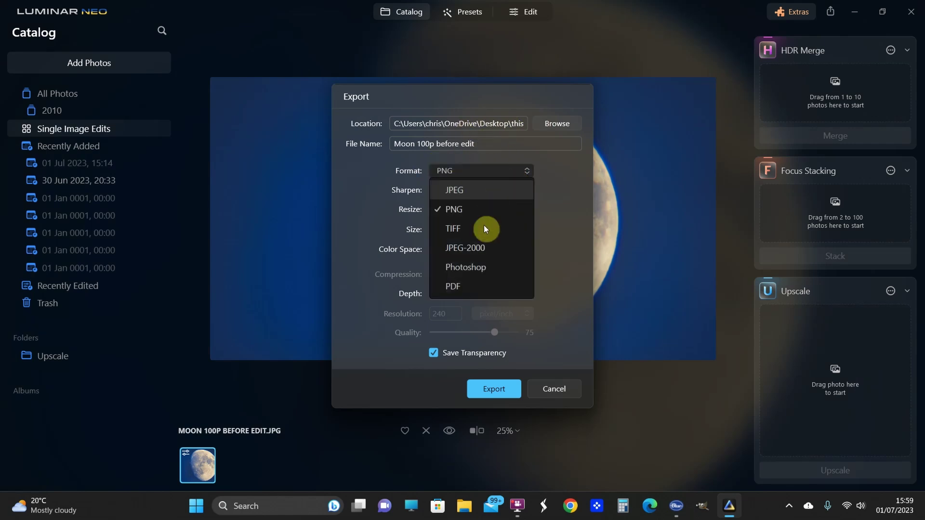
pyautogui.click(450, 201)
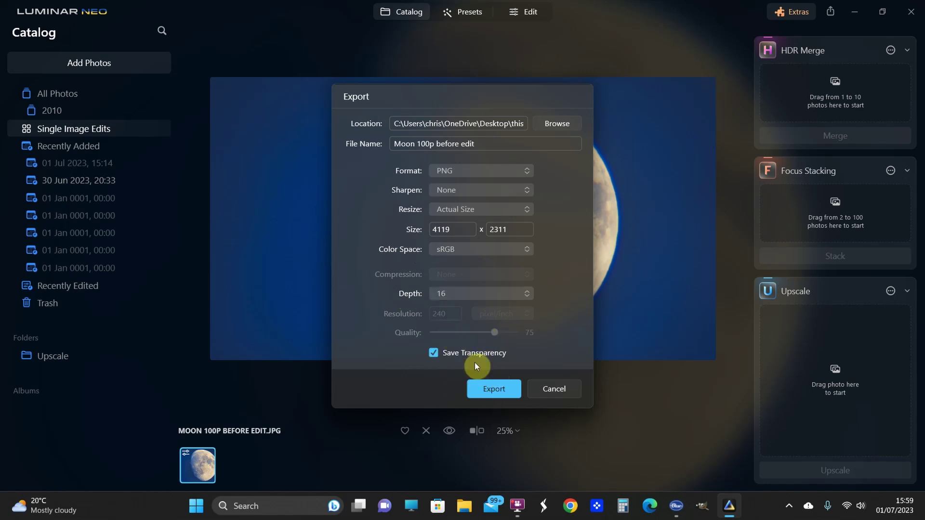
pyautogui.click(494, 391)
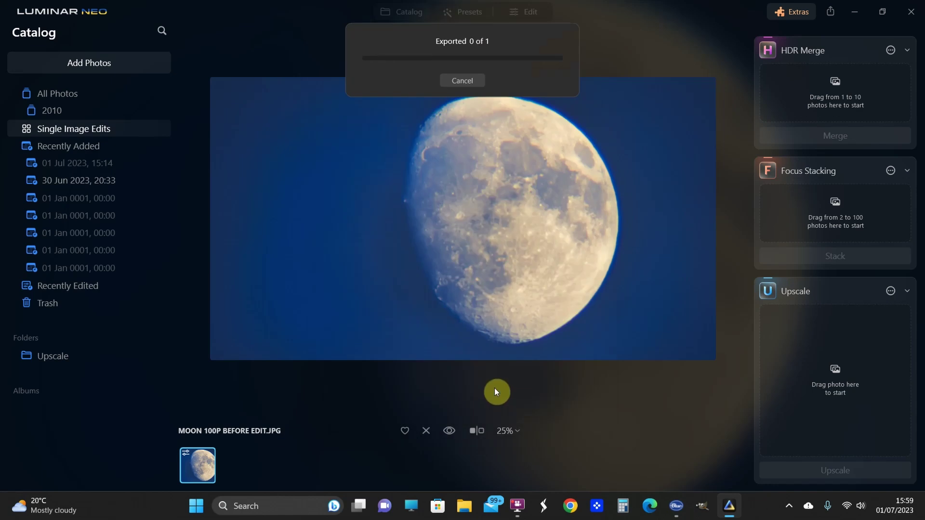